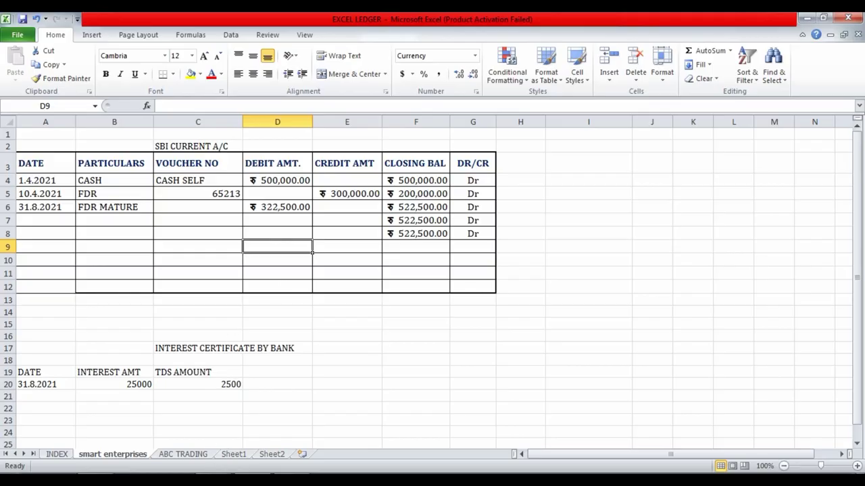
- Examine the dates, debits and credits of the cash, FDR and FDR MATURE entries in the SBI current account table
{"action": "left_click", "coordinate": [220, 415]}
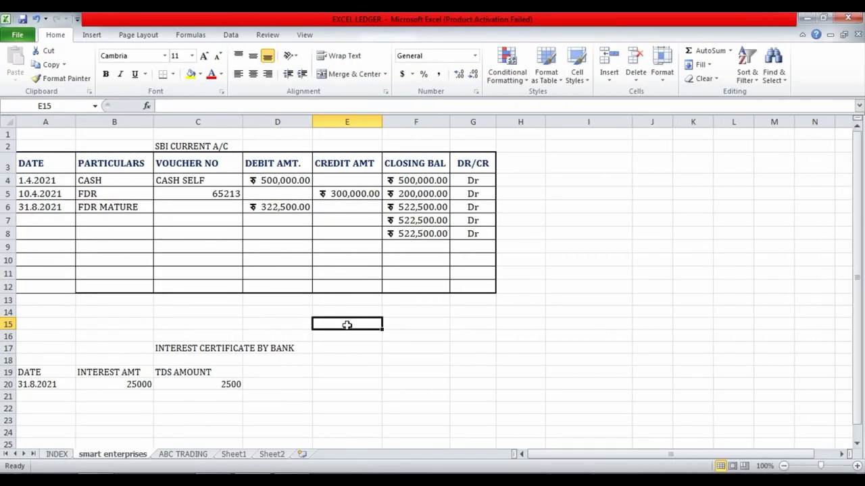
{"action": "left_click", "coordinate": [190, 206]}
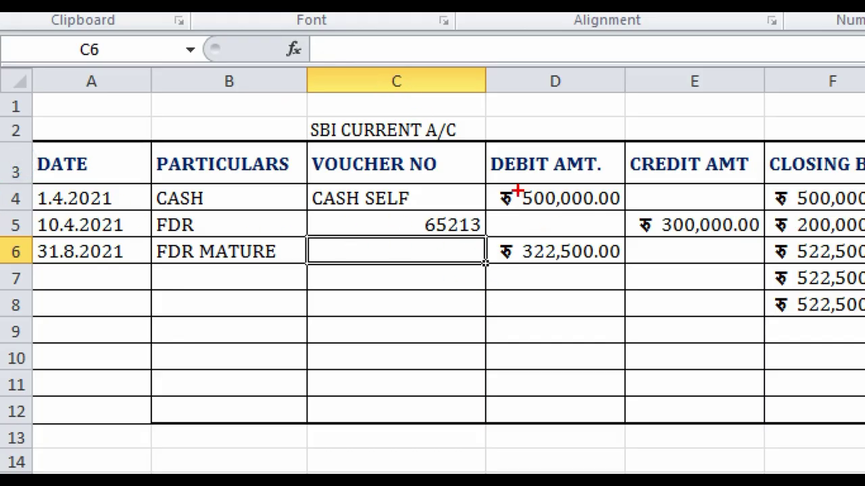
{"action": "mouse_move", "coordinate": [503, 181]}
{"action": "left_mouse_down"}
{"action": "mouse_move", "coordinate": [541, 206]}
{"action": "mouse_move", "coordinate": [622, 206]}
{"action": "left_mouse_up"}
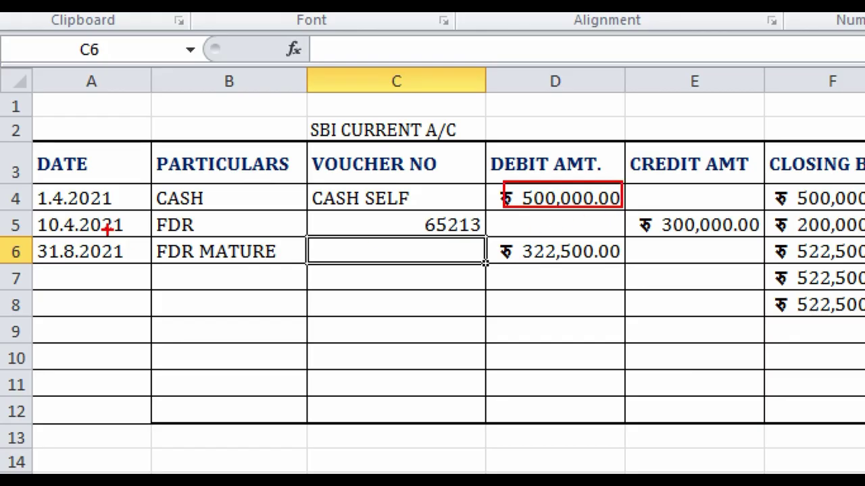
{"action": "left_click_drag", "start_coordinate": [29, 210], "coordinate": [143, 237]}
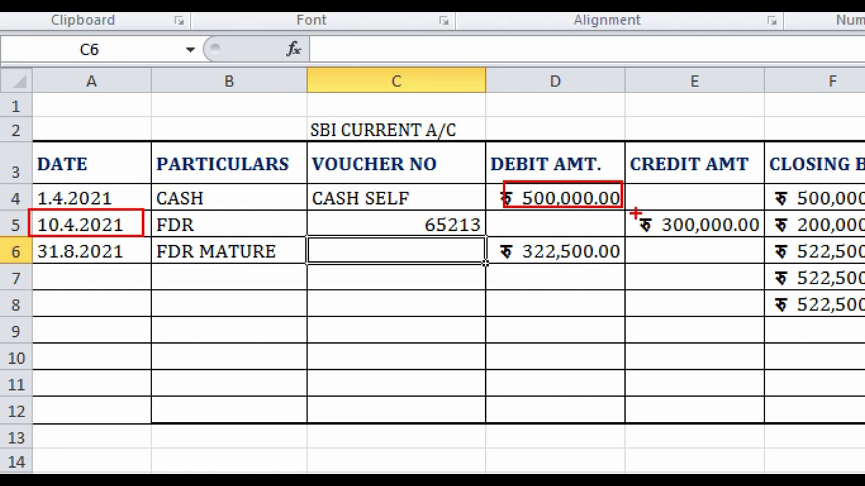
{"action": "mouse_move", "coordinate": [629, 209]}
{"action": "left_mouse_down"}
{"action": "mouse_move", "coordinate": [666, 229]}
{"action": "mouse_move", "coordinate": [763, 238]}
{"action": "left_mouse_up"}
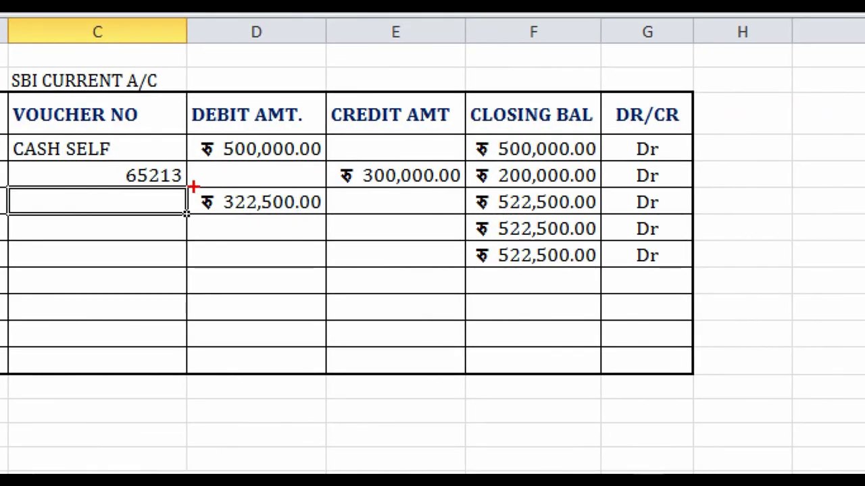
{"action": "left_click_drag", "start_coordinate": [193, 186], "coordinate": [274, 208]}
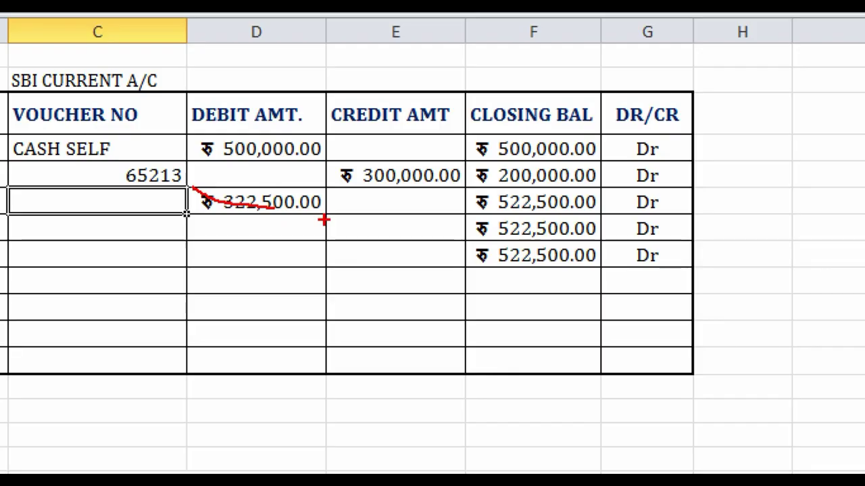
{"action": "key", "text": "e"}
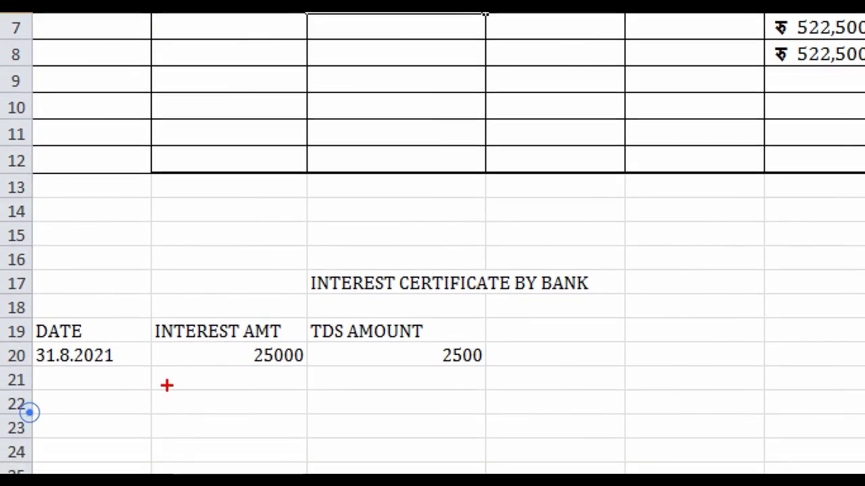
- Examine the interest and TDS amounts in the bank's interest certificate against the FDR maturity entry
{"action": "left_click_drag", "start_coordinate": [136, 306], "coordinate": [309, 392]}
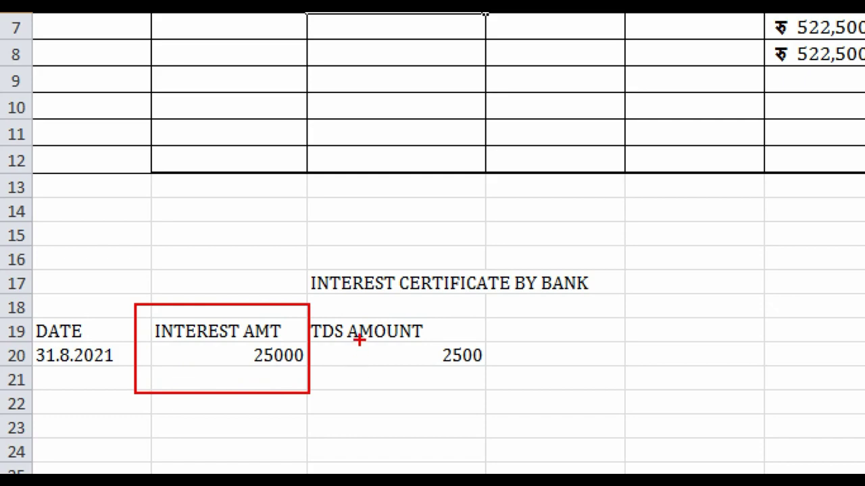
{"action": "mouse_move", "coordinate": [303, 304]}
{"action": "left_mouse_down"}
{"action": "mouse_move", "coordinate": [345, 367]}
{"action": "mouse_move", "coordinate": [492, 399]}
{"action": "left_mouse_up"}
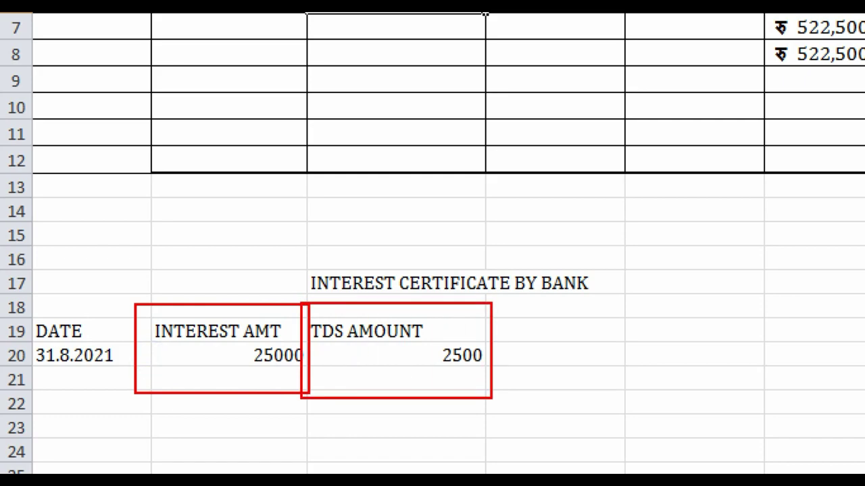
{"action": "key", "text": "Escape"}
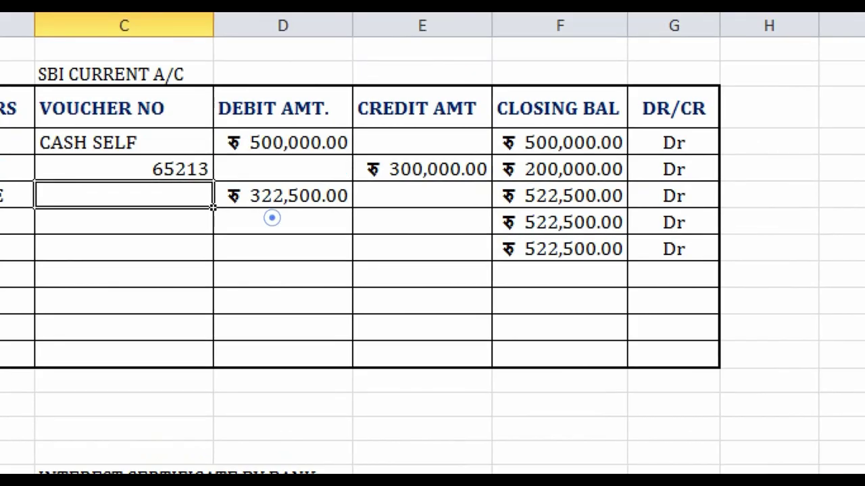
{"action": "left_click", "coordinate": [271, 218]}
{"action": "key", "text": "Escape"}
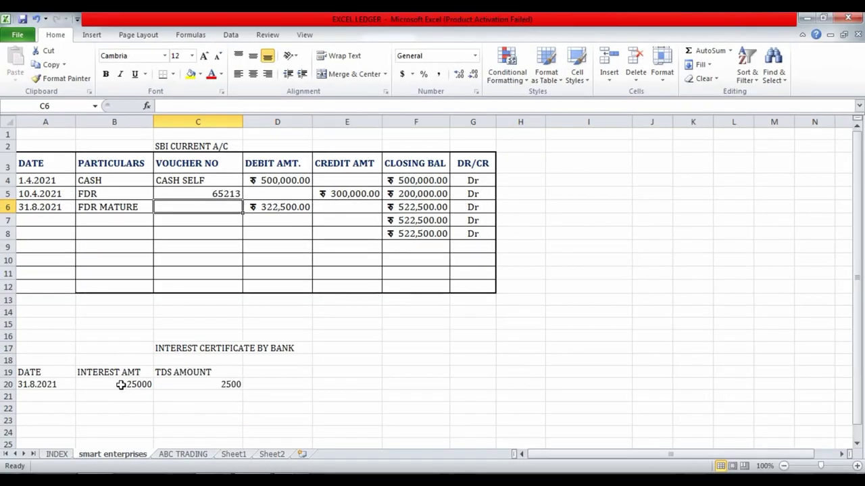
{"action": "key", "text": "ctrl+1"}
{"action": "left_click", "coordinate": [117, 372]}
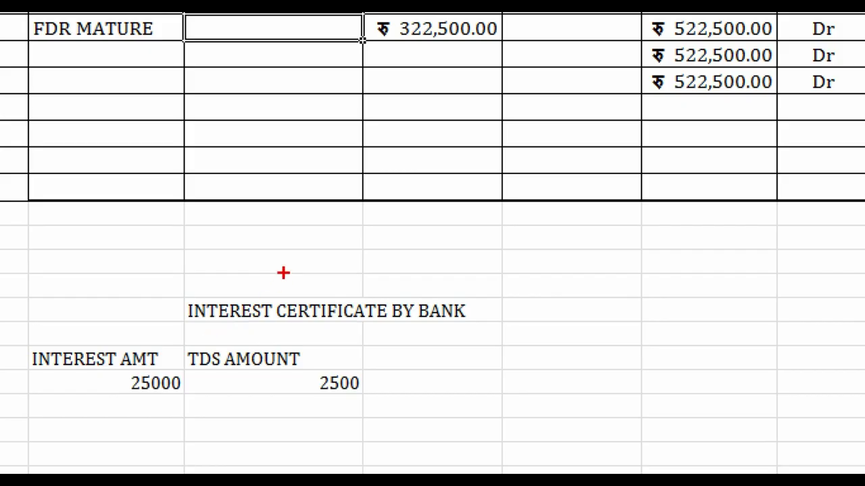
{"action": "key", "text": "Escape"}
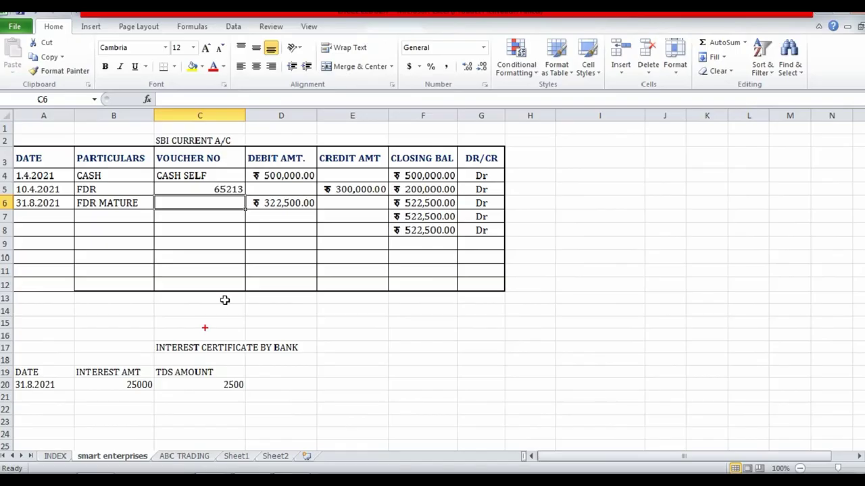
- Switch to TallyPrime and review the SBI BANK ledger vouchers for the period ending 25-8-2021, then return to the Gateway of Tally
{"action": "key", "text": "alt+Tab"}
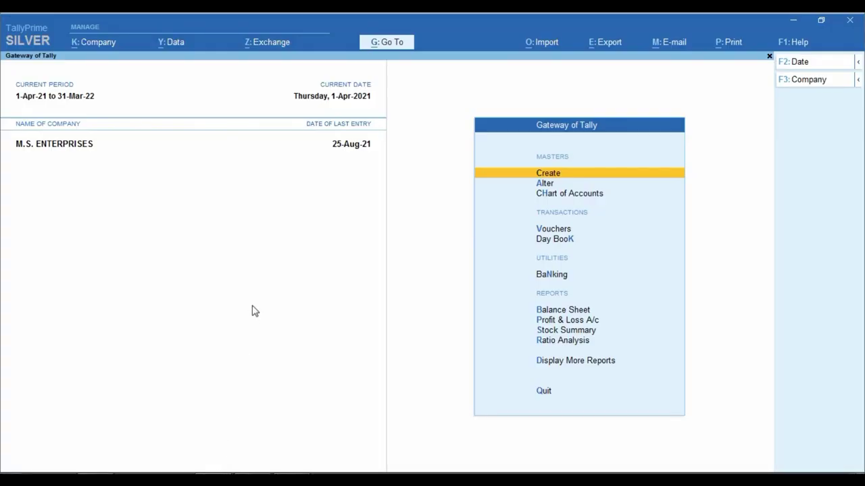
{"action": "key", "text": "alt+g"}
{"action": "type", "text": "sb"}
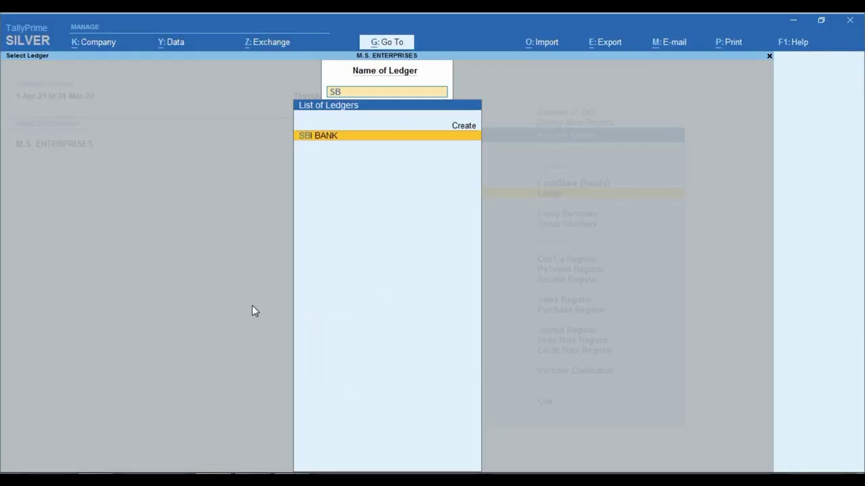
{"action": "key", "text": "Return"}
{"action": "key", "text": "F2"}
{"action": "key", "text": "Return"}
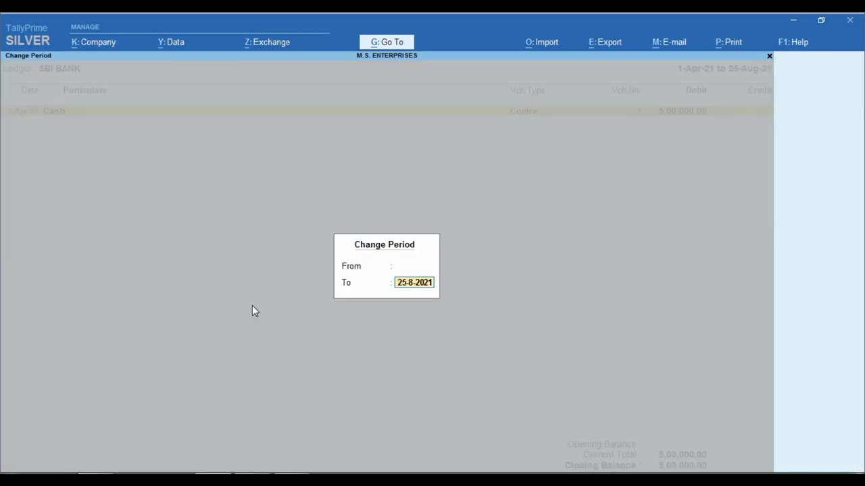
{"action": "key", "text": "Return"}
{"action": "key", "text": "ctrl"}
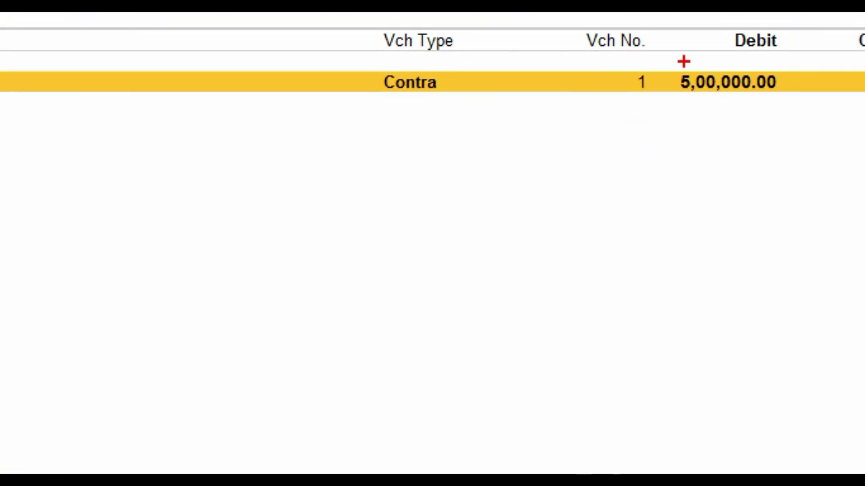
{"action": "mouse_move", "coordinate": [666, 58]}
{"action": "left_mouse_down"}
{"action": "mouse_move", "coordinate": [735, 100]}
{"action": "mouse_move", "coordinate": [799, 100]}
{"action": "left_mouse_up"}
{"action": "key", "text": "Escape"}
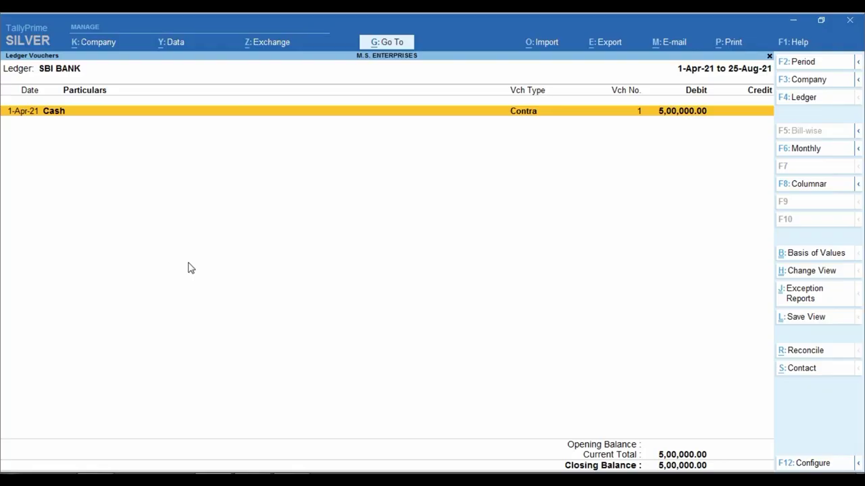
{"action": "key", "text": "Escape"}
{"action": "key", "text": "Escape"}
{"action": "key", "text": "Escape"}
{"action": "key", "text": "Escape"}
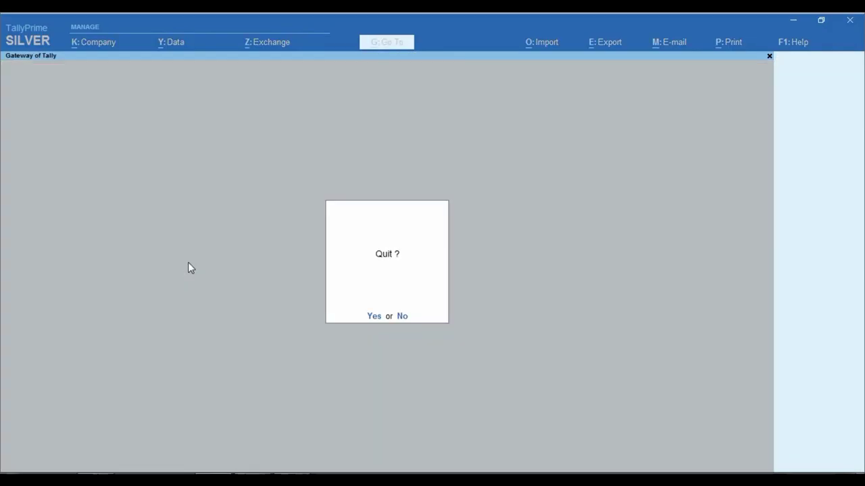
{"action": "key", "text": "Escape"}
- Start a contra voucher with SBI BANK as the credited account and set the voucher date to 10-4-2021
{"action": "key", "text": "Down"}
{"action": "key", "text": "Down"}
{"action": "key", "text": "Down"}
{"action": "key", "text": "Down"}
{"action": "key", "text": "Up"}
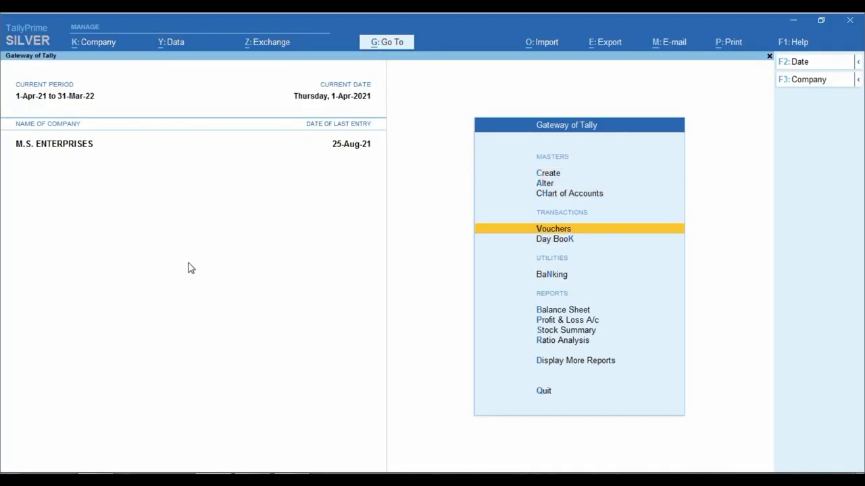
{"action": "key", "text": "Return"}
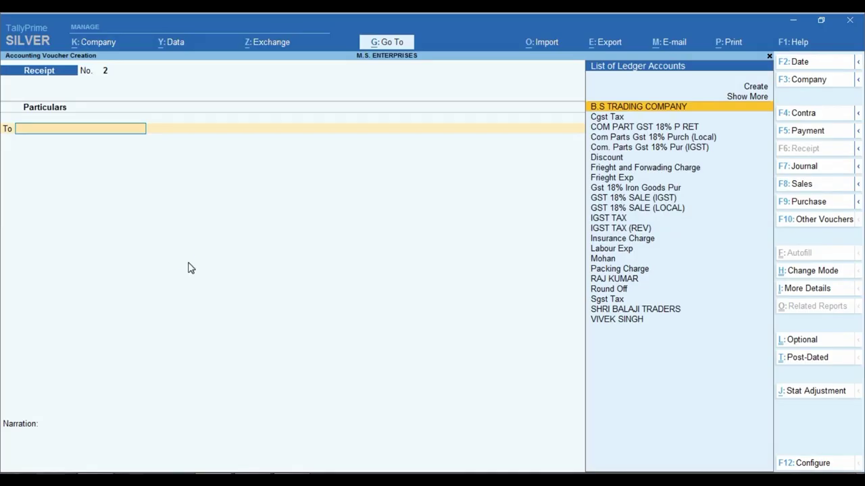
{"action": "key", "text": "F4"}
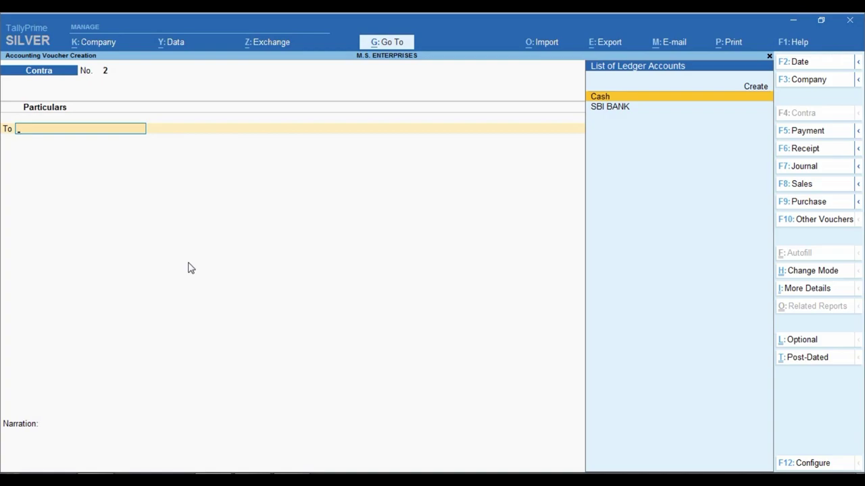
{"action": "key", "text": "Down"}
{"action": "key", "text": "Return"}
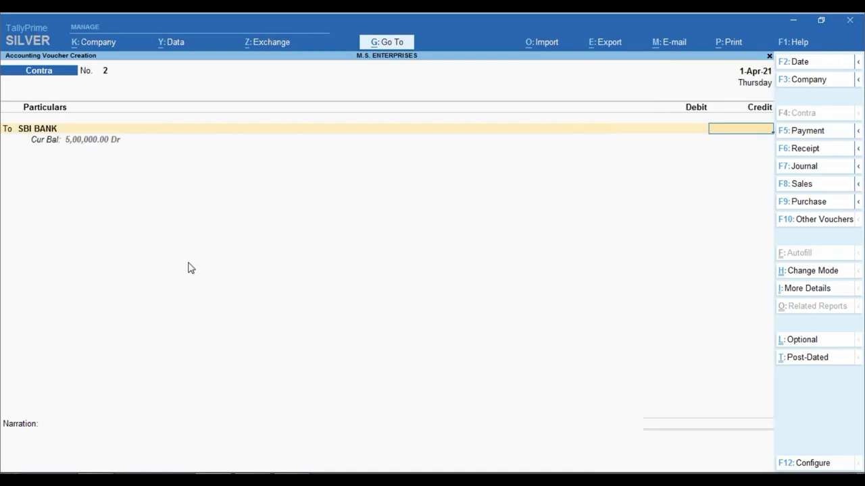
{"action": "key", "text": "F2"}
{"action": "type", "text": "10-4"}
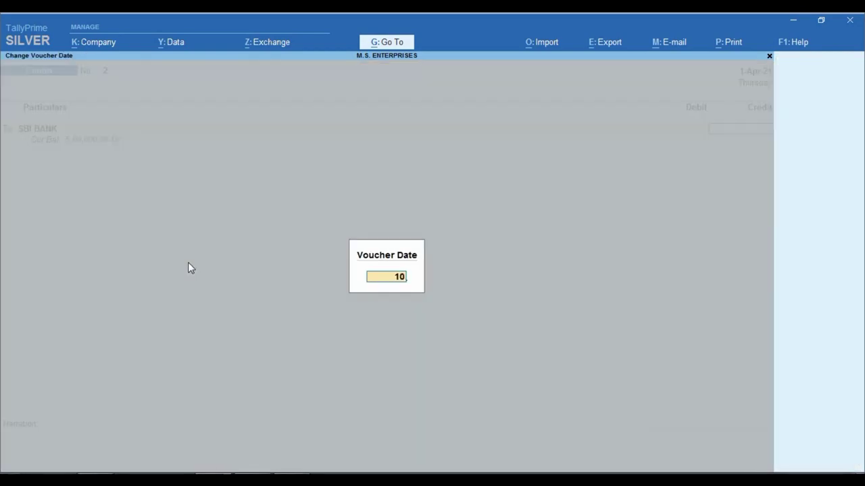
{"action": "key", "text": "Return"}
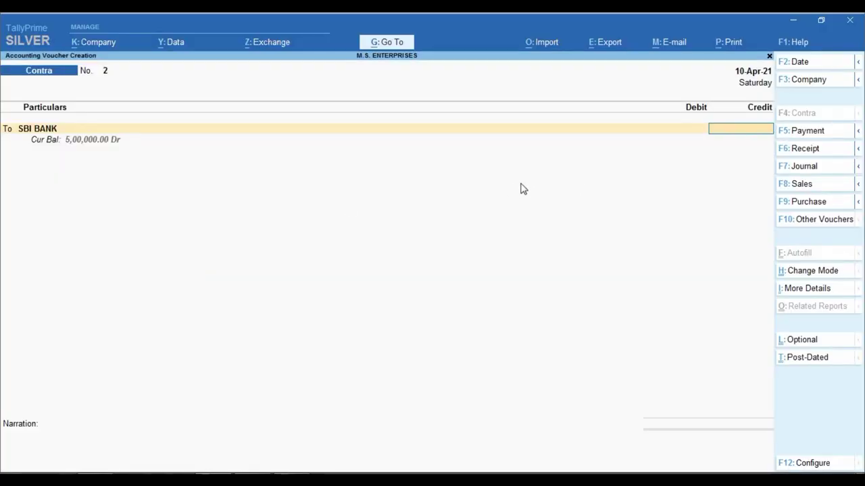
- Credit SBI BANK with 300000 and go through its cheque allocation with the cheque range Not Applicable
{"action": "type", "text": "300000"}
{"action": "key", "text": "Return"}
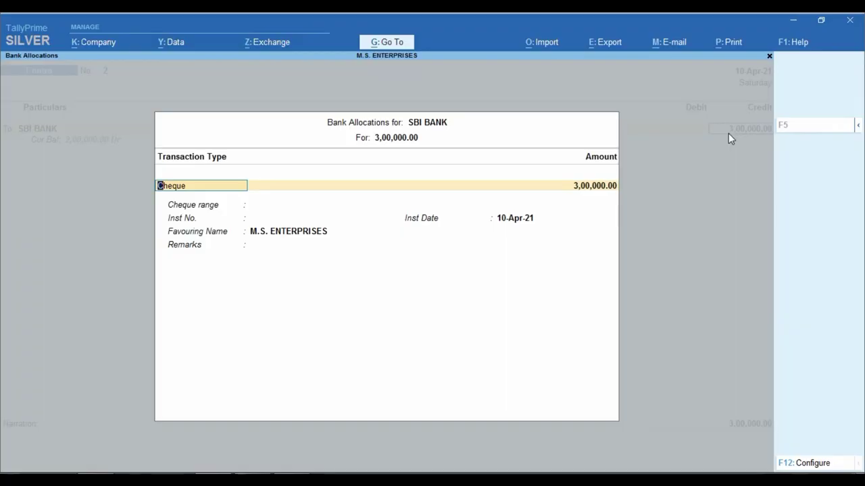
{"action": "key", "text": "Return"}
{"action": "key", "text": "Return"}
{"action": "key", "text": "Return"}
{"action": "key", "text": "Return"}
{"action": "key", "text": "Return"}
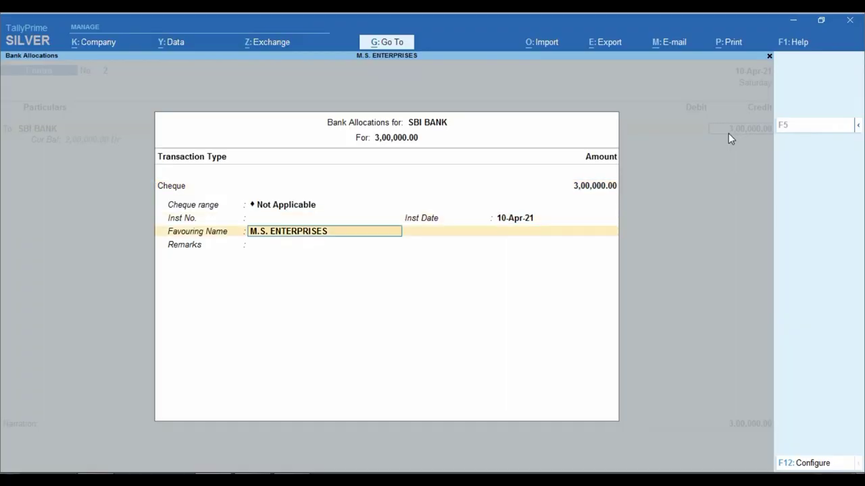
{"action": "key", "text": "BackSpace"}
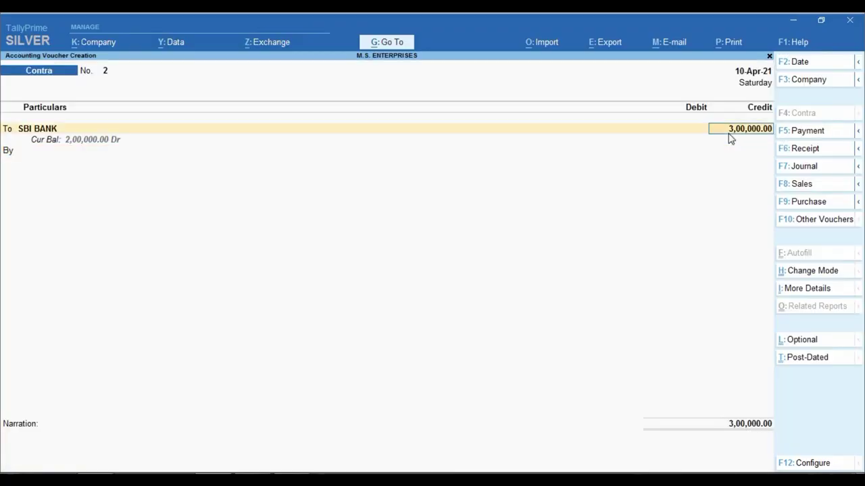
- Complete the SBI BANK cheque allocation with M.S. ENTERPRISES as favouring name and the remark FD
{"action": "key", "text": "Return"}
{"action": "key", "text": "Return"}
{"action": "key", "text": "Return"}
{"action": "key", "text": "Return"}
{"action": "key", "text": "Return"}
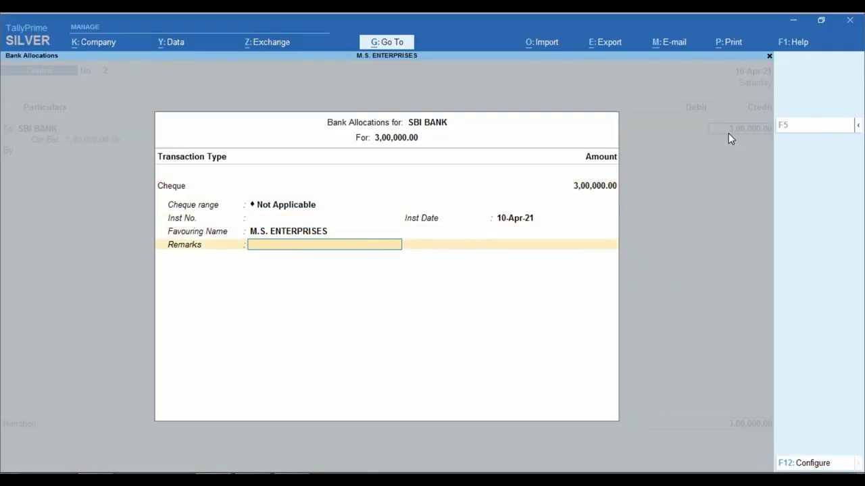
{"action": "type", "text": "FD"}
{"action": "key", "text": "Return"}
{"action": "key", "text": "Return"}
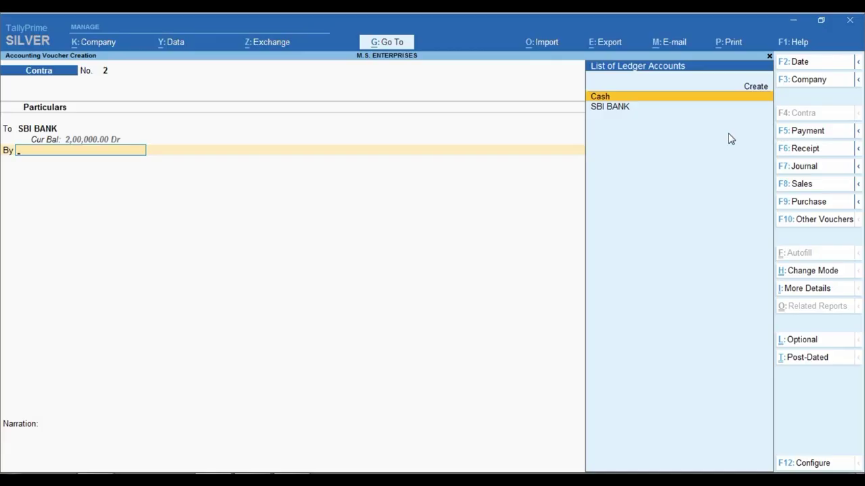
- Create a ledger for the voucher's debit line named FDR WITH SBI, followed by the FDR number in brackets
{"action": "key", "text": "alt+c"}
{"action": "type", "text": "FD"}
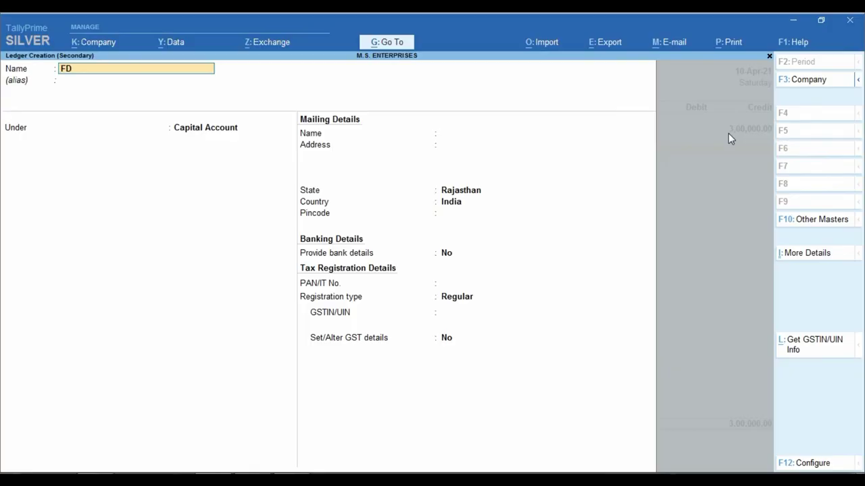
{"action": "type", "text": "R WITH SBI"}
{"action": "type", "text": "("}
{"action": "type", "text": "12346"}
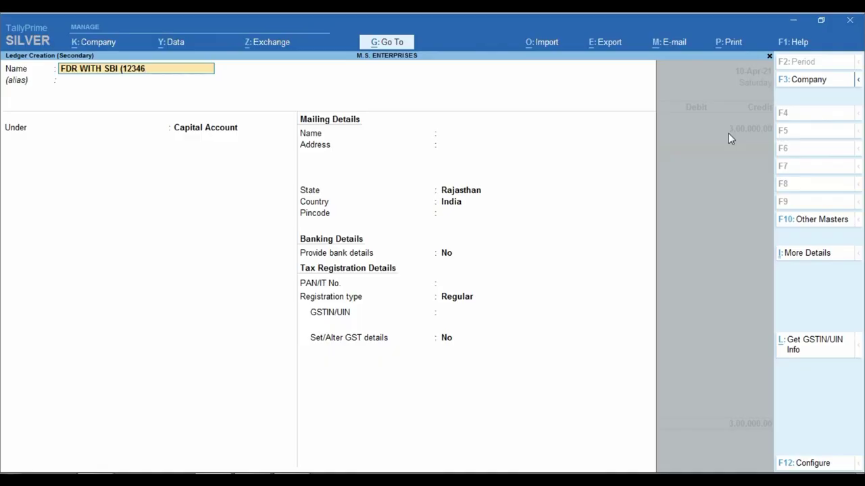
{"action": "type", "text": ")"}
{"action": "key", "text": "Return"}
{"action": "key", "text": "Return"}
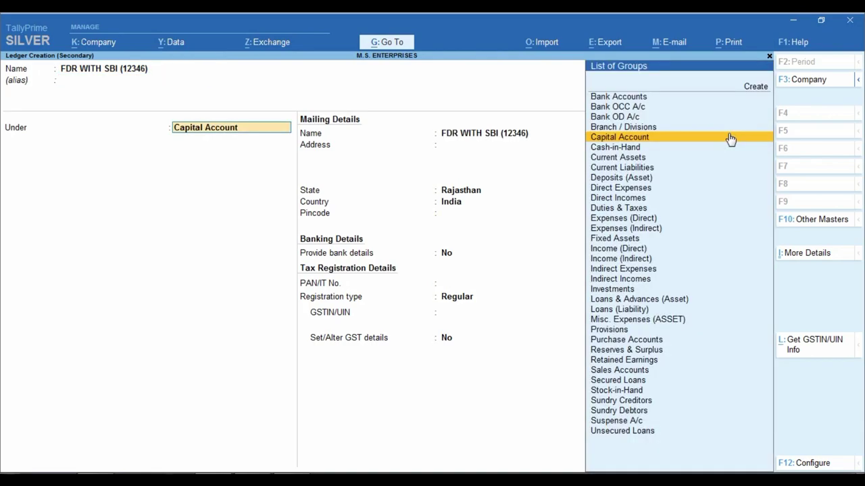
- Place the new FDR ledger under the Bank Accounts group and keep M.S. ENTERPRISES as account holder
{"action": "type", "text": "BANK"}
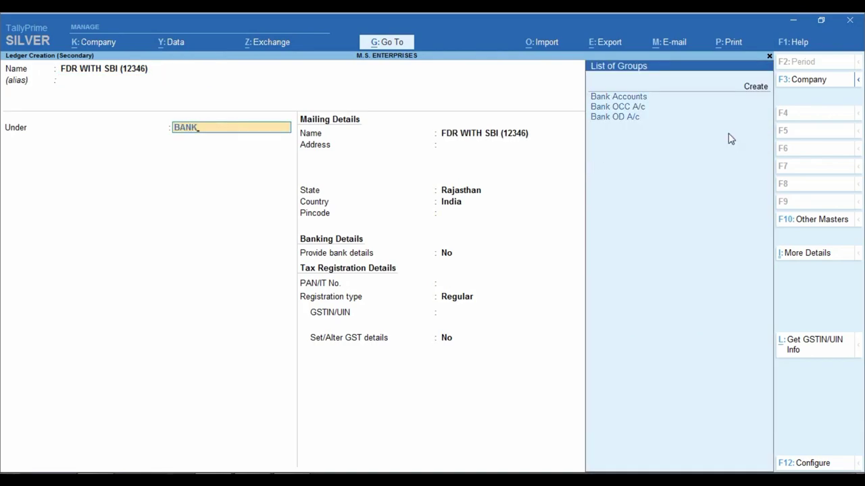
{"action": "key", "text": "Return"}
{"action": "key", "text": "Return"}
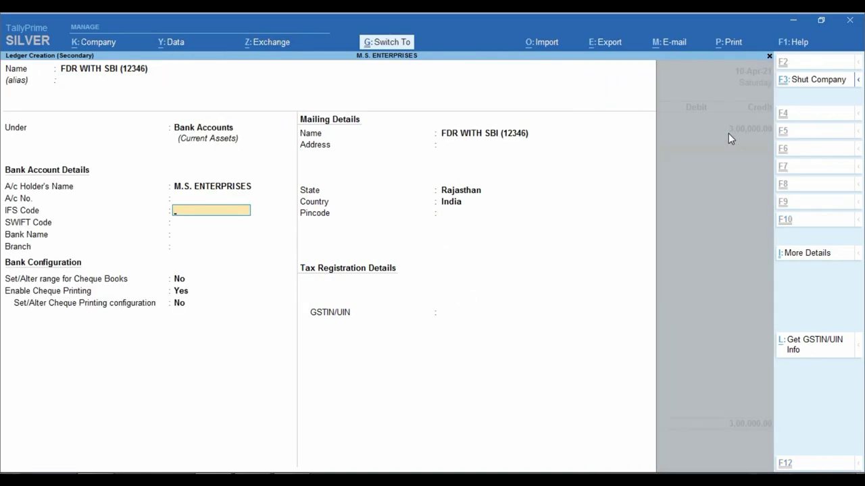
- Save the FDR ledger, accept its 300000 debit and go through its Cheque/DD bank allocation with bank name Not Applicable
{"action": "key", "text": "ctrl+a"}
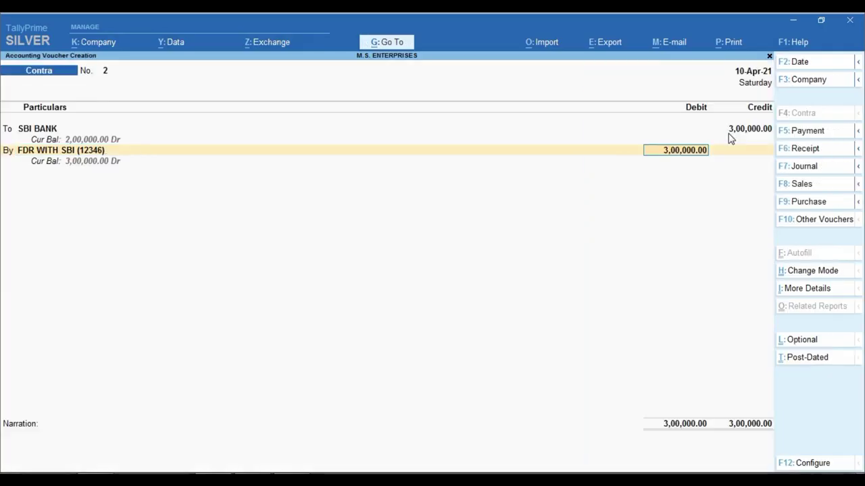
{"action": "key", "text": "Return"}
{"action": "key", "text": "Return"}
{"action": "key", "text": "Return"}
{"action": "key", "text": "Return"}
{"action": "key", "text": "Return"}
{"action": "key", "text": "Return"}
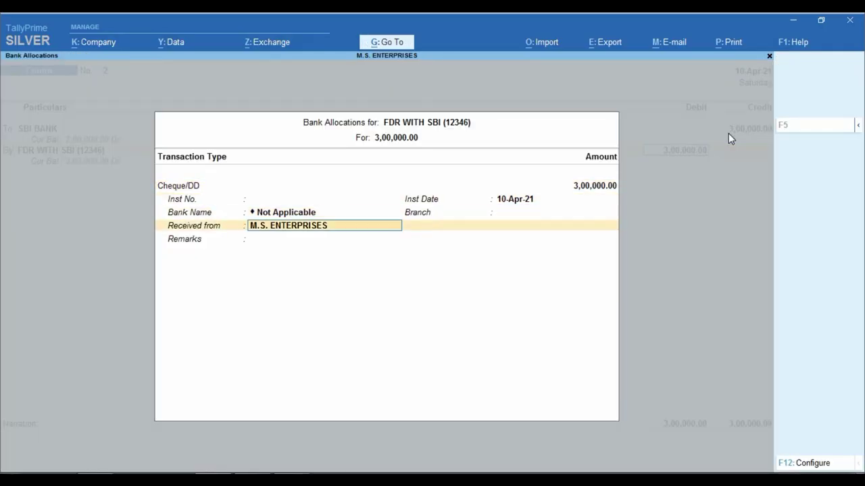
- Keep M.S. ENTERPRISES as payer, enter the remark FDR TFR FROM SBI A/C, and save the contra voucher without narration
{"action": "key", "text": "Return"}
{"action": "type", "text": "FD"}
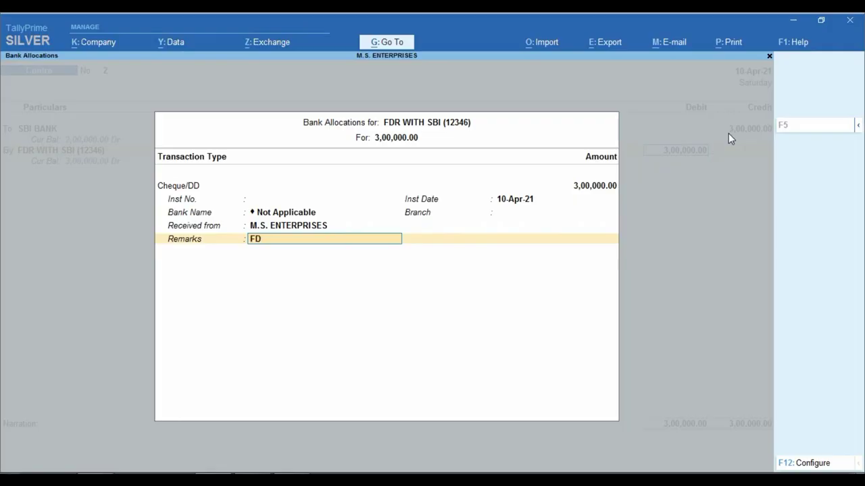
{"action": "type", "text": "R TFR FROM SBI A"}
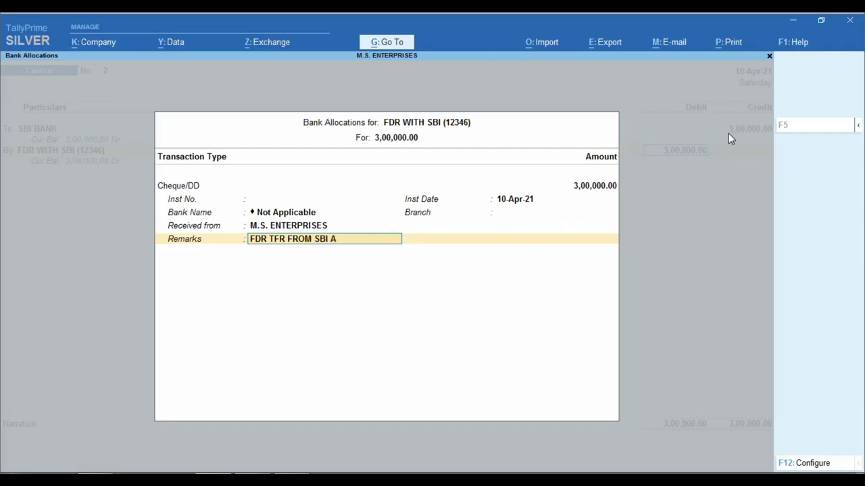
{"action": "type", "text": "/C"}
{"action": "key", "text": "Return"}
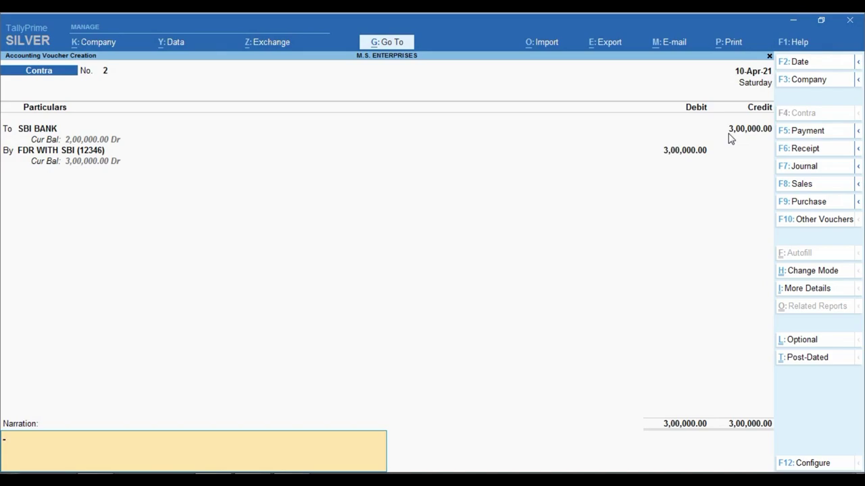
{"action": "key", "text": "Return"}
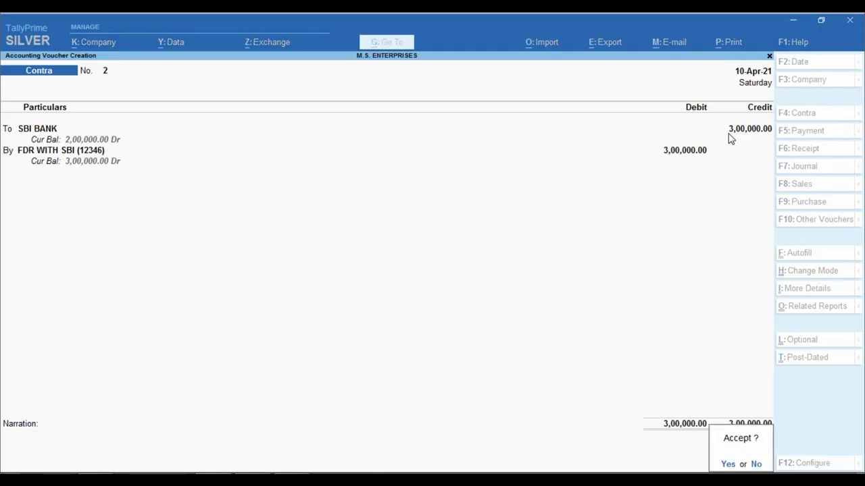
{"action": "key", "text": "Return"}
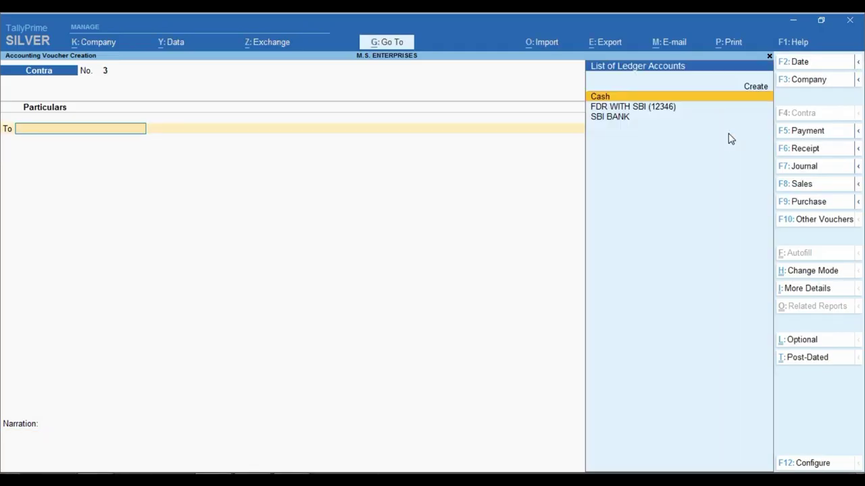
- Open the Bank Accounts group from the Balance Sheet's current assets and examine the FDR and SBI BANK closing balances
{"action": "key", "text": "Escape"}
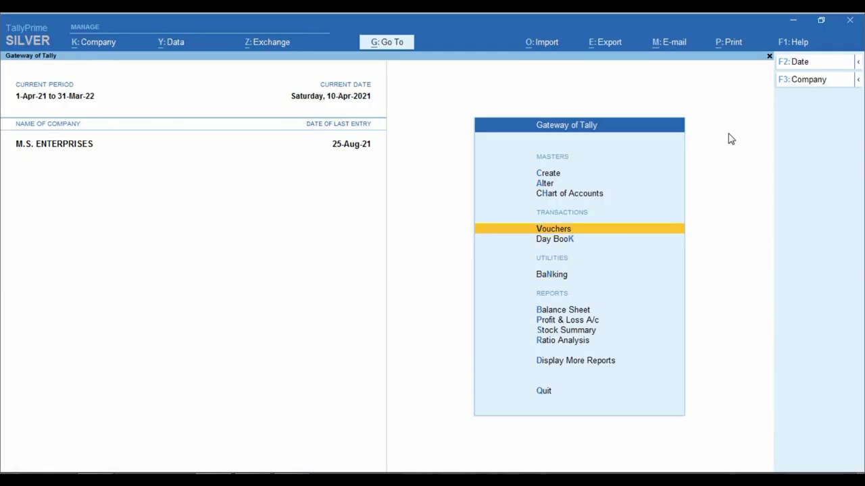
{"action": "key", "text": "b"}
{"action": "key", "text": "Right"}
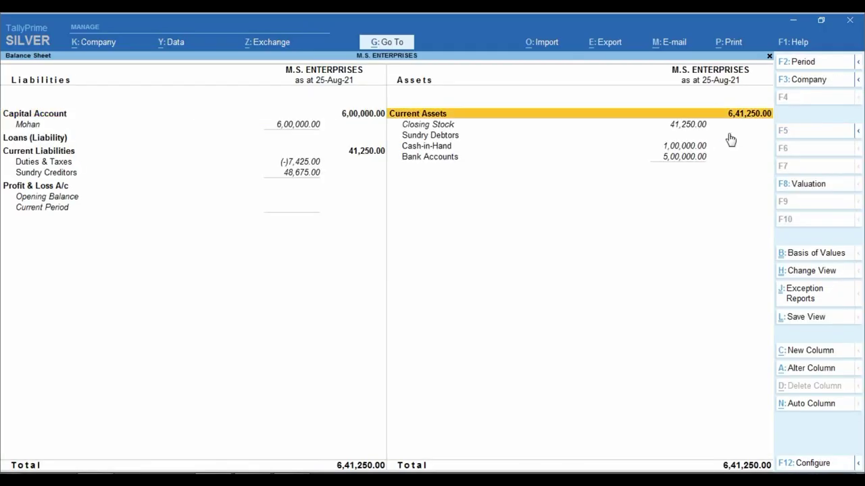
{"action": "key", "text": "Down"}
{"action": "key", "text": "Down"}
{"action": "key", "text": "Down"}
{"action": "key", "text": "Down"}
{"action": "key", "text": "Return"}
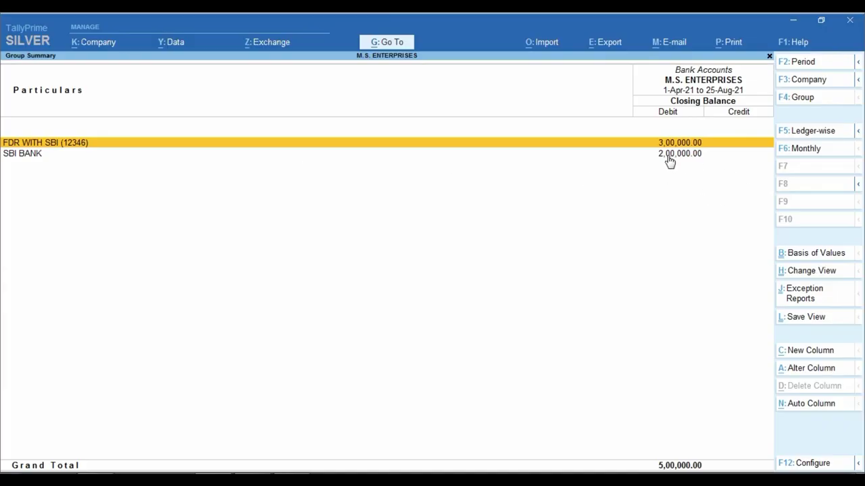
{"action": "key", "text": "ctrl"}
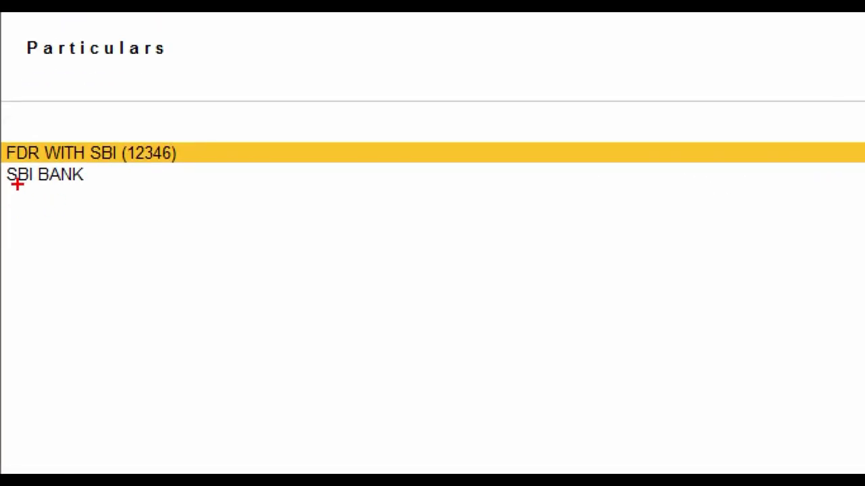
{"action": "key", "text": "Down"}
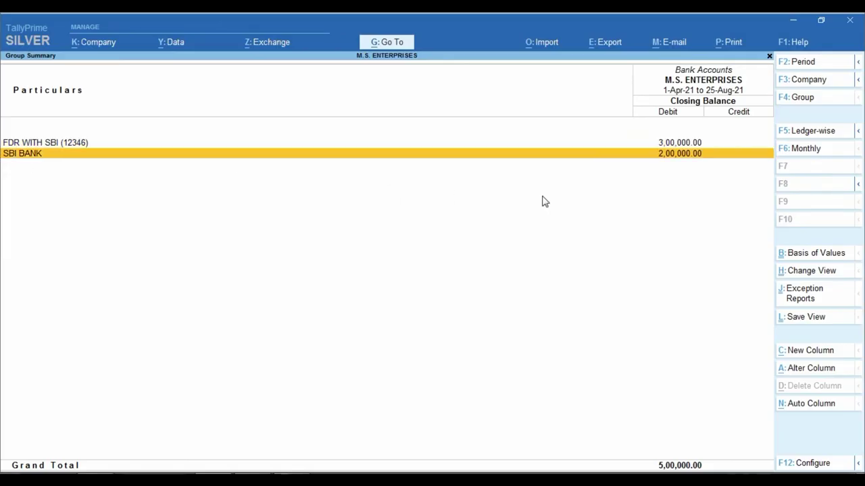
{"action": "key", "text": "Up"}
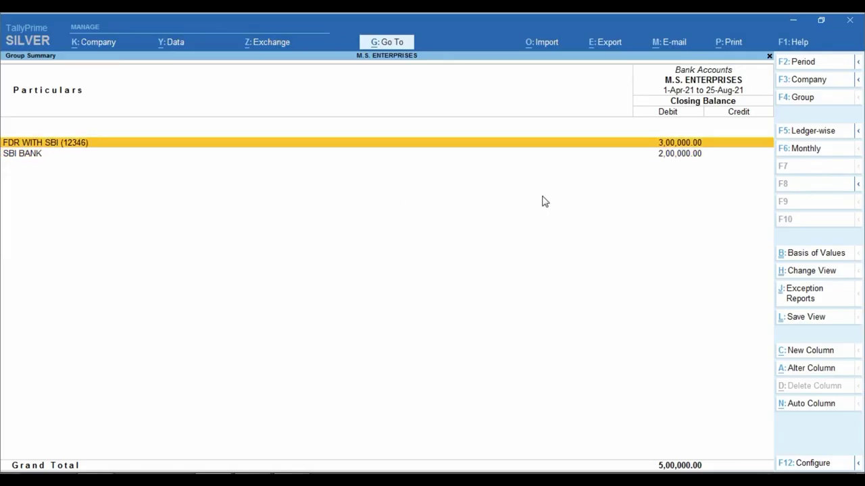
{"action": "key", "text": "Escape"}
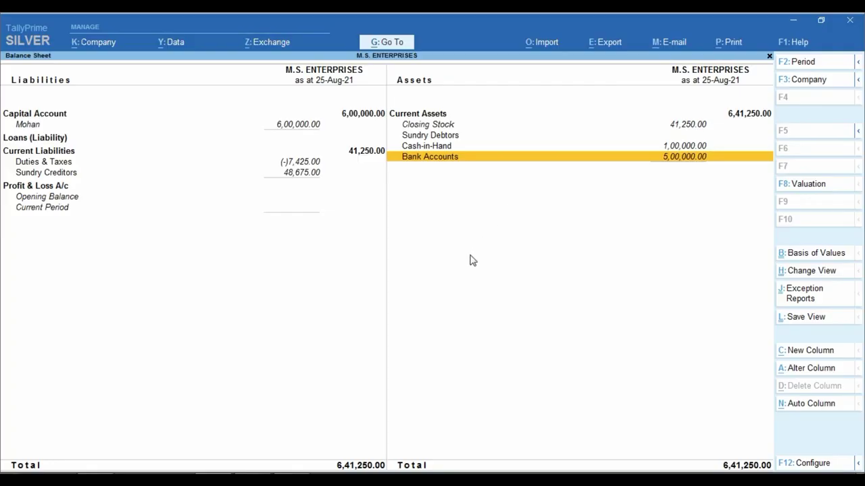
- Leave the Balance Sheet for a new contra voucher and check the FDR MATURE debit amount in the Excel bank account table
{"action": "key", "text": "alt+Tab"}
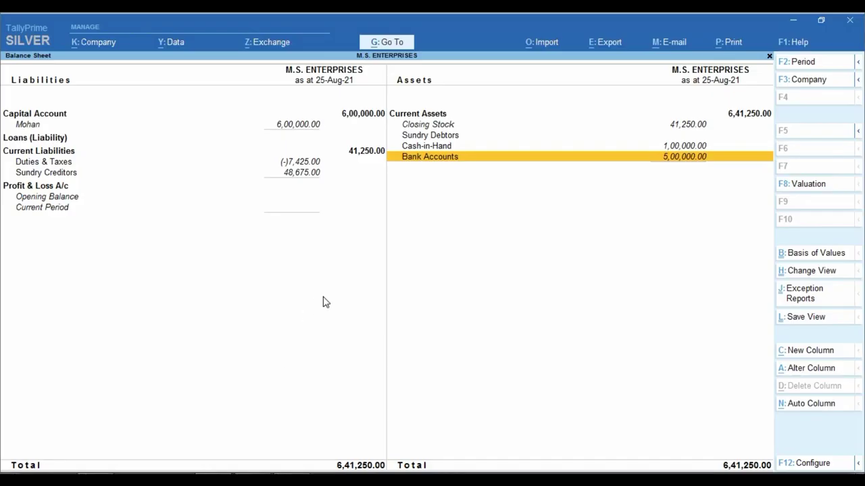
{"action": "key", "text": "Escape"}
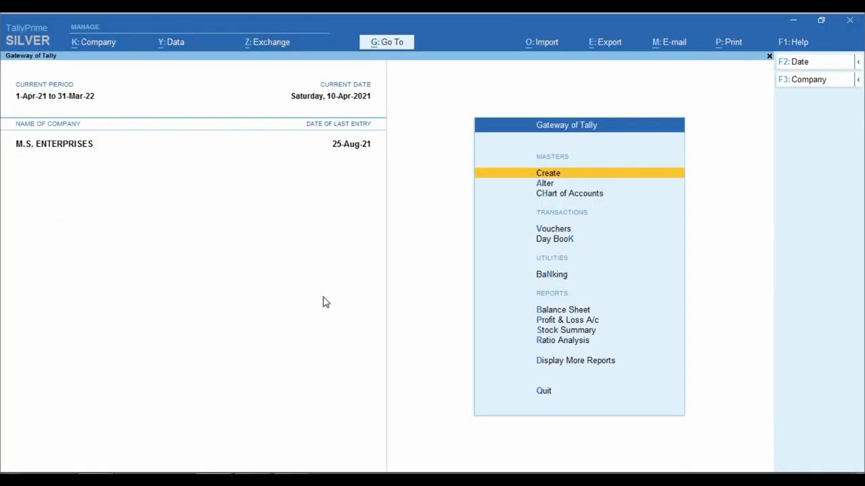
{"action": "key", "text": "Down"}
{"action": "key", "text": "Down"}
{"action": "key", "text": "Down"}
{"action": "key", "text": "Down"}
{"action": "key", "text": "Up"}
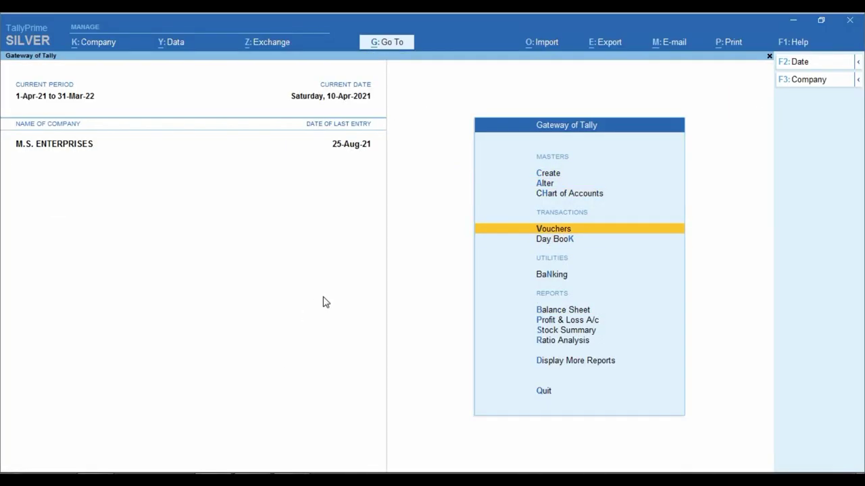
{"action": "key", "text": "Return"}
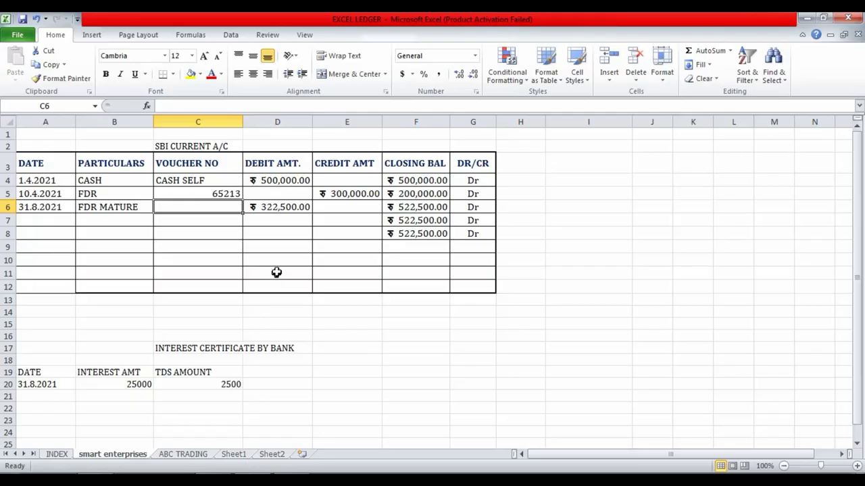
{"action": "left_click", "coordinate": [276, 208]}
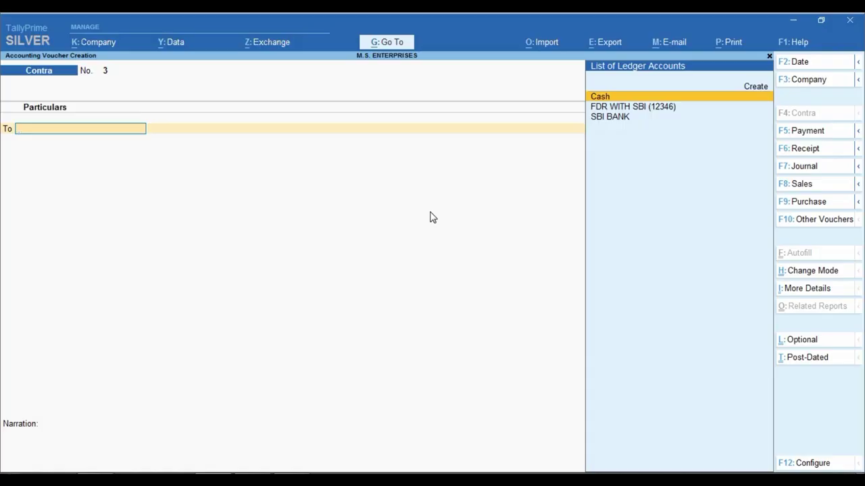
- Date the contra voucher 31-Aug-21 and credit the FDR WITH SBI ledger with 300000
{"action": "key", "text": "Down"}
{"action": "key", "text": "Return"}
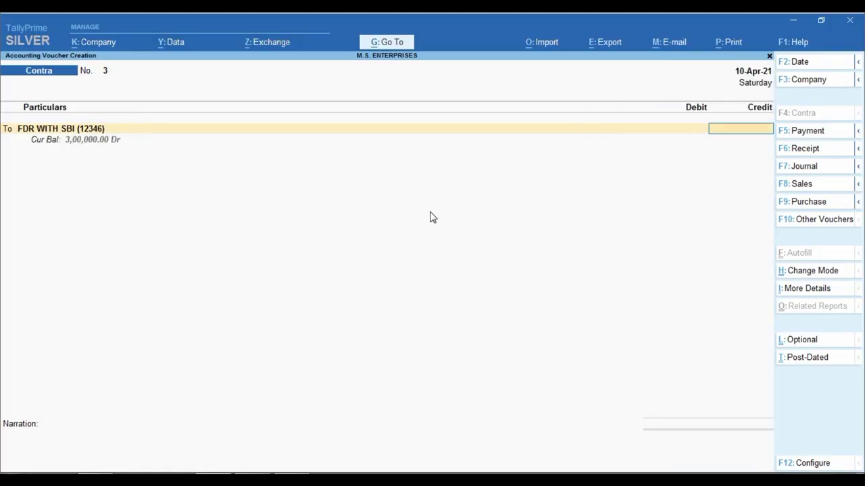
{"action": "key", "text": "F2"}
{"action": "type", "text": "31.8"}
{"action": "key", "text": "Return"}
{"action": "type", "text": "300000"}
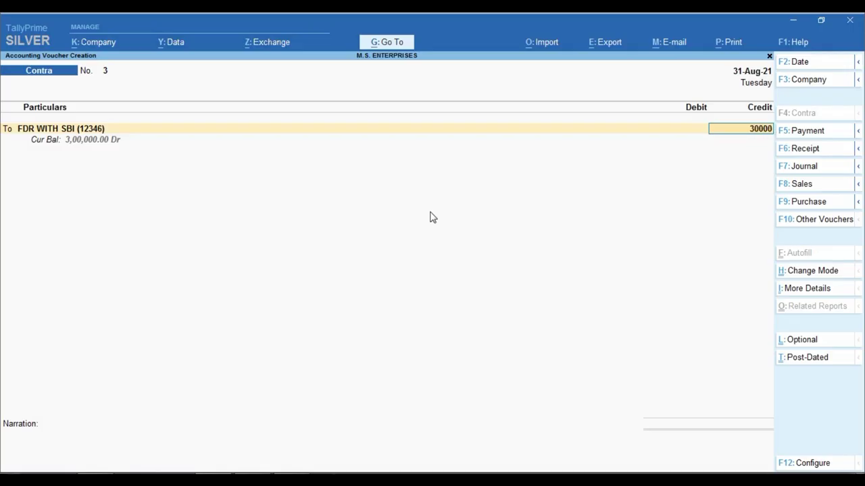
- Accept the FDR ledger's default bank allocation and choose SBI BANK as the voucher's debit ledger
{"action": "key", "text": "Return"}
{"action": "key", "text": "Return"}
{"action": "key", "text": "Return"}
{"action": "key", "text": "Return"}
{"action": "key", "text": "Return"}
{"action": "key", "text": "Return"}
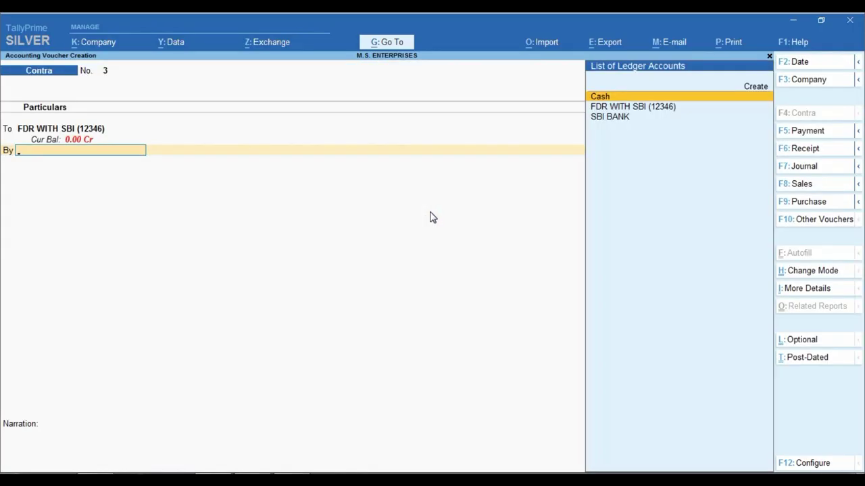
{"action": "type", "text": "SBI"}
{"action": "key", "text": "Return"}
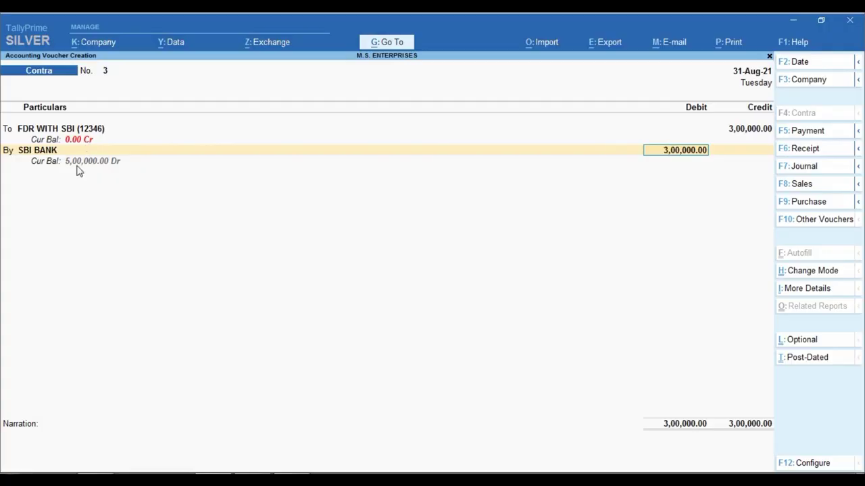
- Accept the 300000 debit and default bank allocation for SBI BANK, and save the FDR maturity voucher without narration
{"action": "key", "text": "ctrl"}
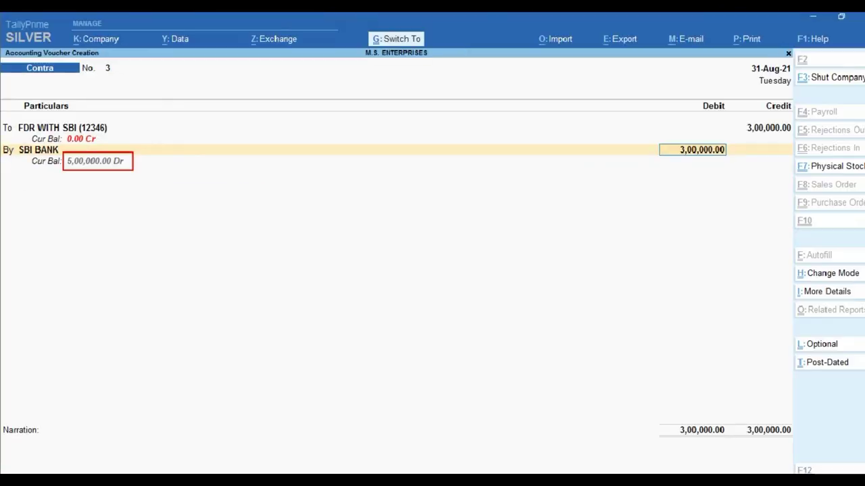
{"action": "key", "text": "Return"}
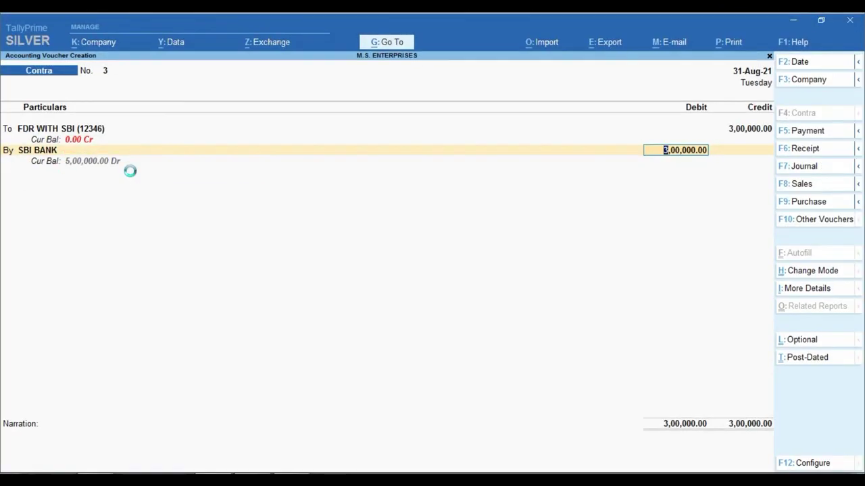
{"action": "key", "text": "Return"}
{"action": "key", "text": "Return"}
{"action": "key", "text": "Return"}
{"action": "key", "text": "Return"}
{"action": "key", "text": "Return"}
{"action": "key", "text": "Return"}
{"action": "key", "text": "Return"}
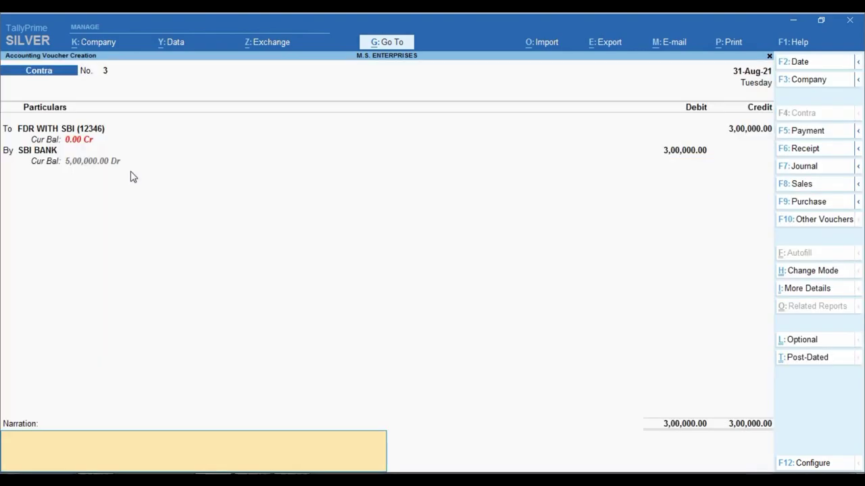
{"action": "key", "text": "Return"}
{"action": "key", "text": "Return"}
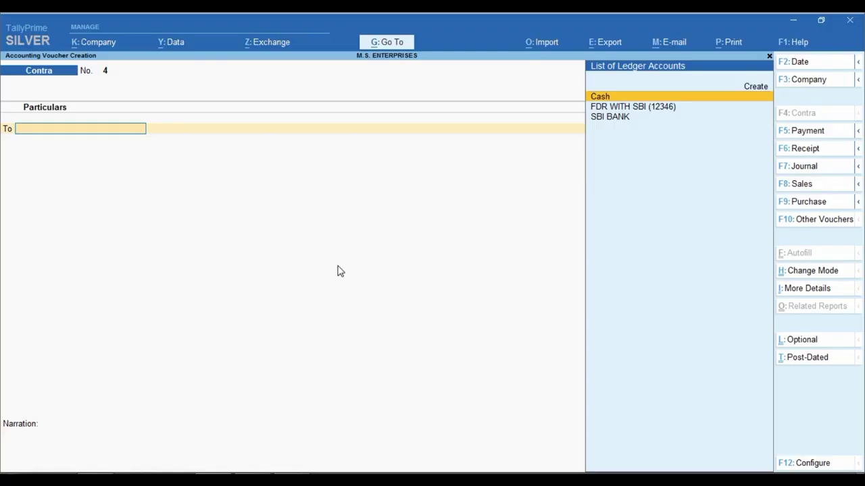
- Start a receipt voucher and create a ledger named INTEREST REC FDR under the Indirect Incomes group
{"action": "key", "text": "F6"}
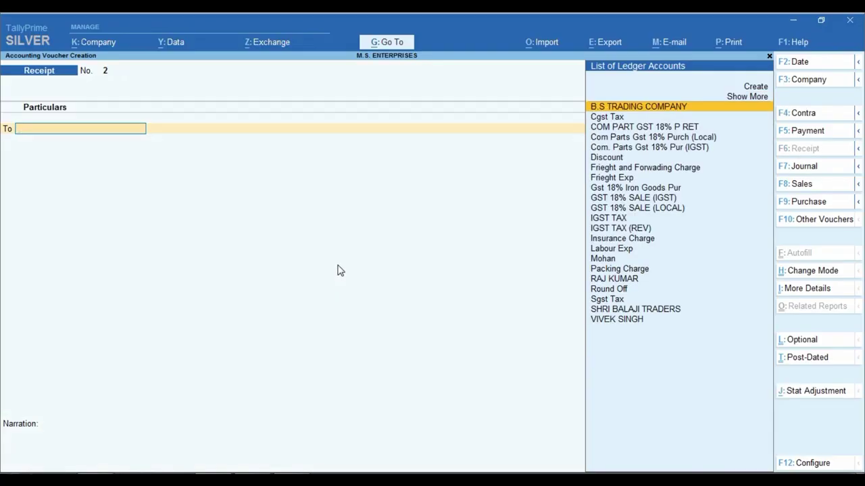
{"action": "key", "text": "alt+c"}
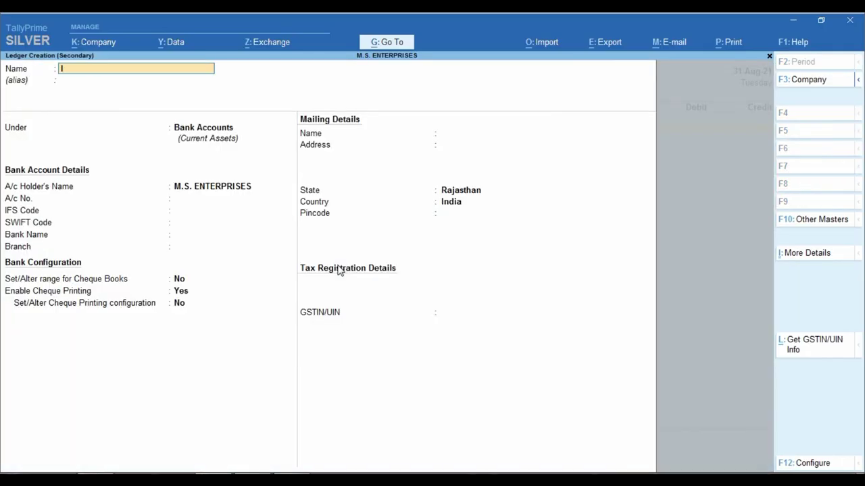
{"action": "type", "text": "INTEREST REC FDR"}
{"action": "key", "text": "Return"}
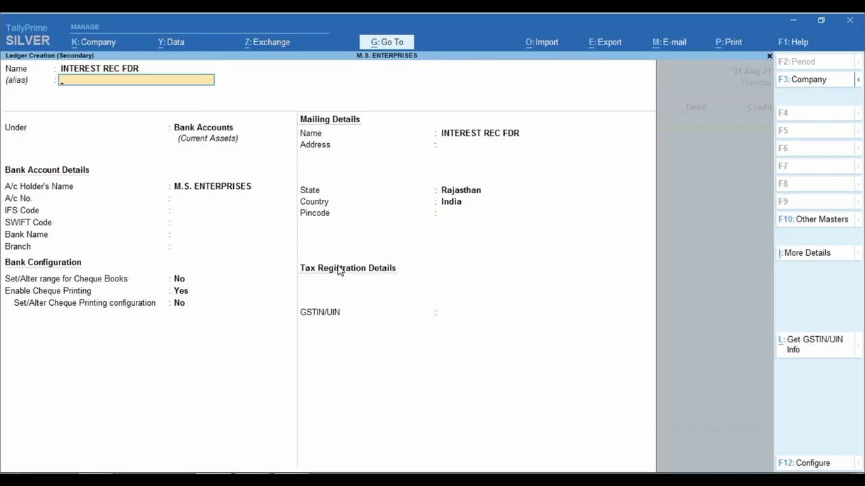
{"action": "key", "text": "Return"}
{"action": "type", "text": "IND"}
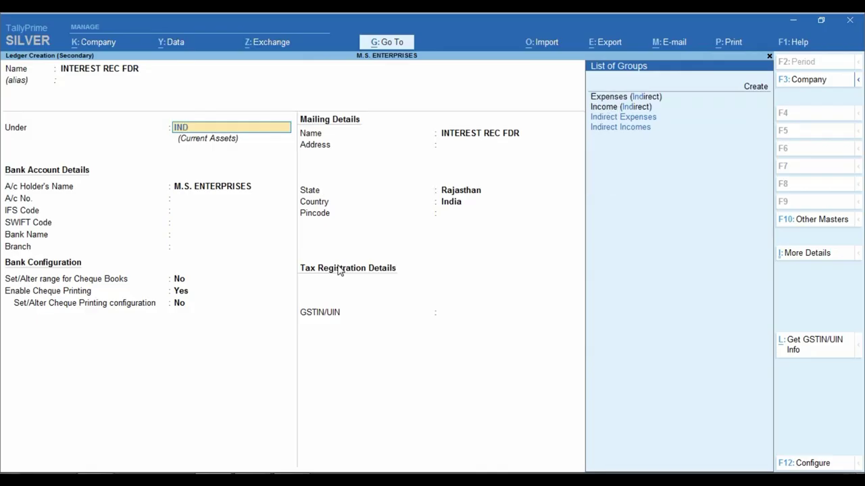
{"action": "key", "text": "Down"}
{"action": "key", "text": "Down"}
{"action": "key", "text": "Return"}
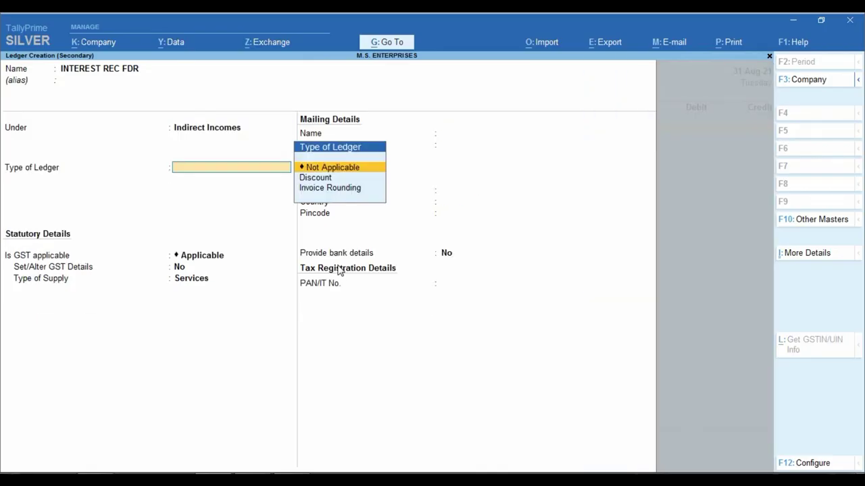
- Set the interest ledger's type, GST applicability and assessable value inclusion to Not Applicable, and save it
{"action": "key", "text": "Return"}
{"action": "key", "text": "Return"}
{"action": "key", "text": "BackSpace"}
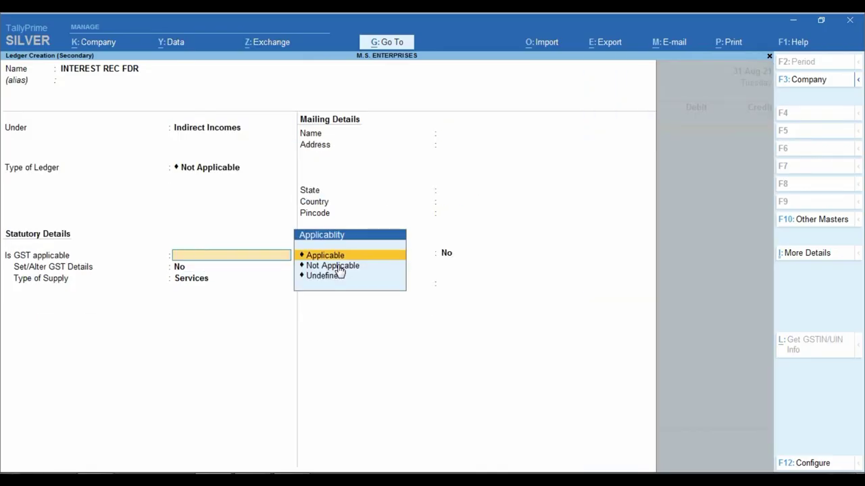
{"action": "key", "text": "Down"}
{"action": "key", "text": "Return"}
{"action": "key", "text": "Return"}
{"action": "key", "text": "Return"}
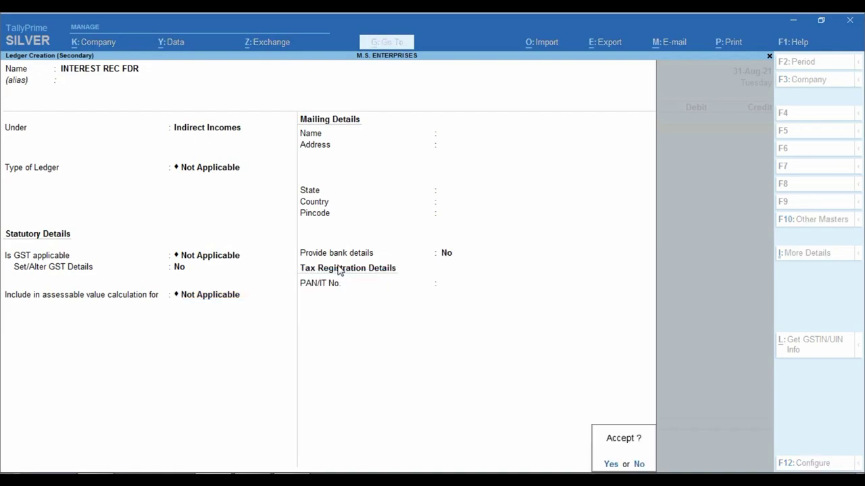
{"action": "key", "text": "Return"}
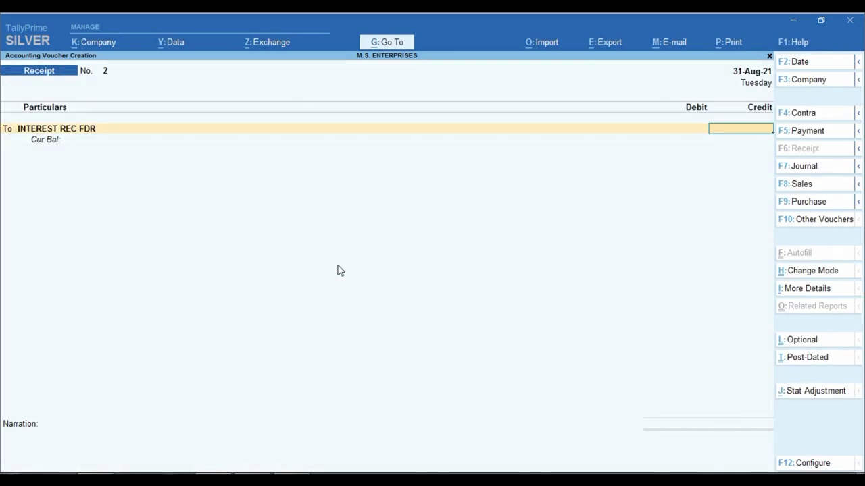
- Credit INTEREST REC FDR with 25000 in the receipt voucher and begin the debit line
{"action": "type", "text": "25000"}
{"action": "key", "text": "Return"}
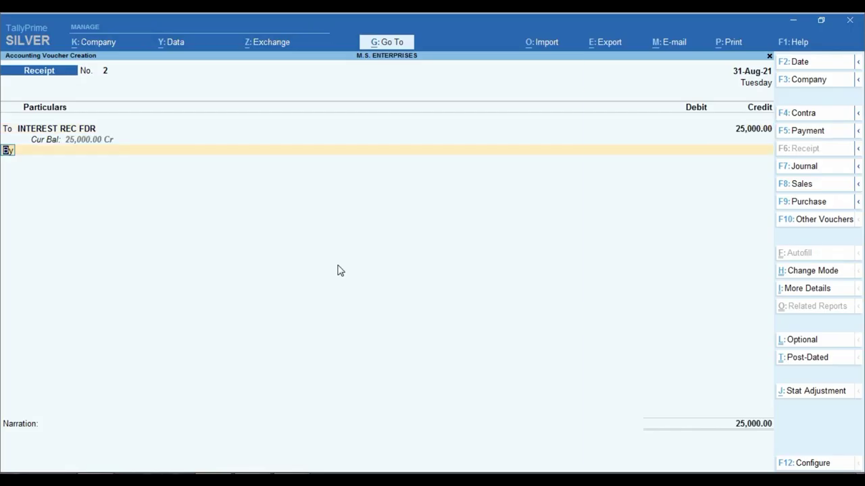
{"action": "key", "text": "Return"}
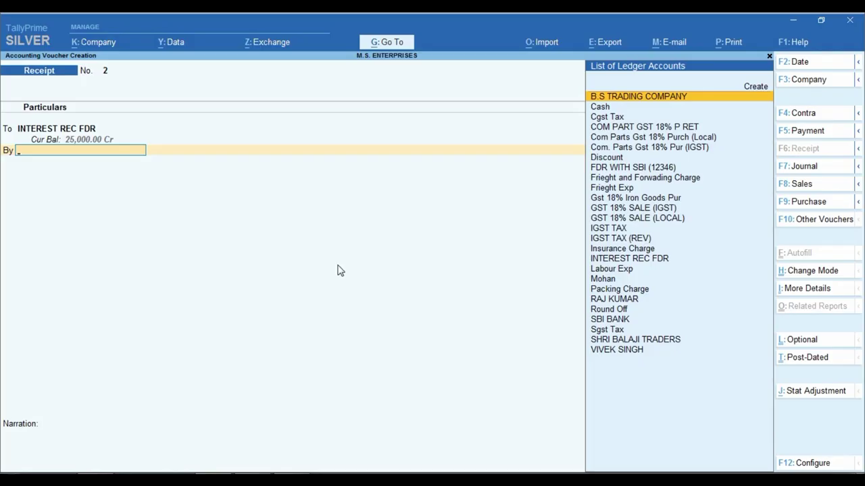
- Create and save a ledger named TDS ON INT FDR under Current Assets, with assessable value inclusion set to Not Applicable
{"action": "key", "text": "alt"}
{"action": "key", "text": "alt+c"}
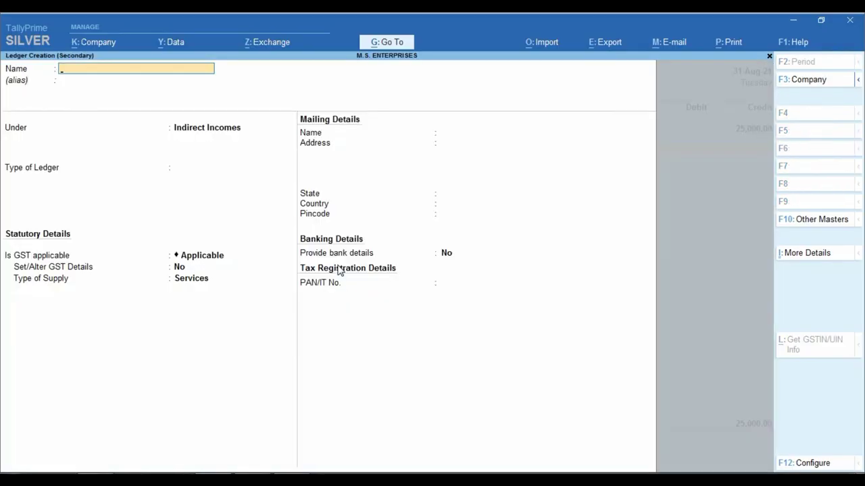
{"action": "type", "text": "TDS ON INT FDR"}
{"action": "key", "text": "Return"}
{"action": "key", "text": "Return"}
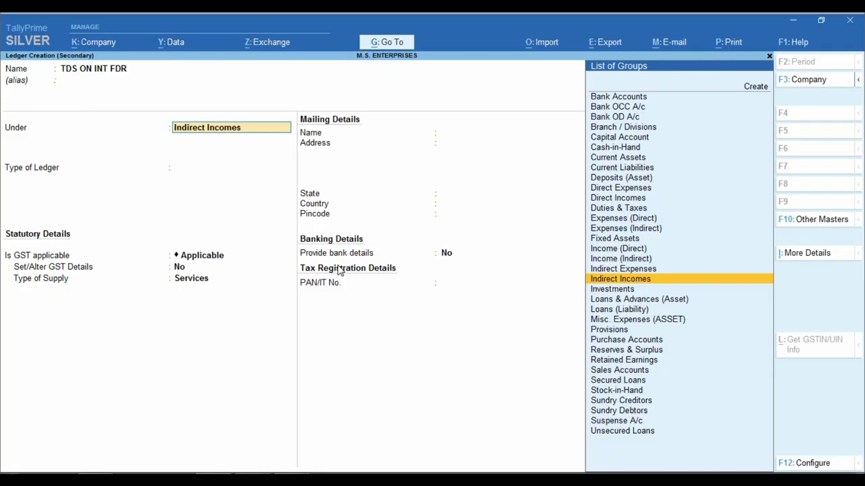
{"action": "type", "text": "CU"}
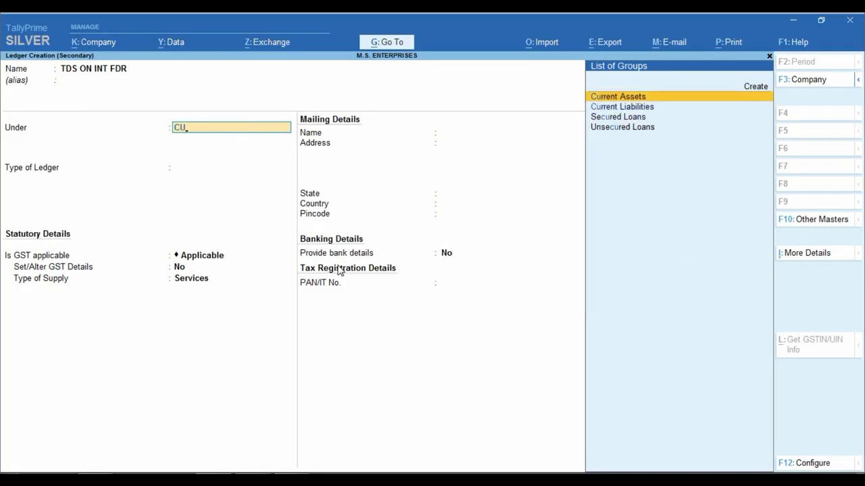
{"action": "key", "text": "Return"}
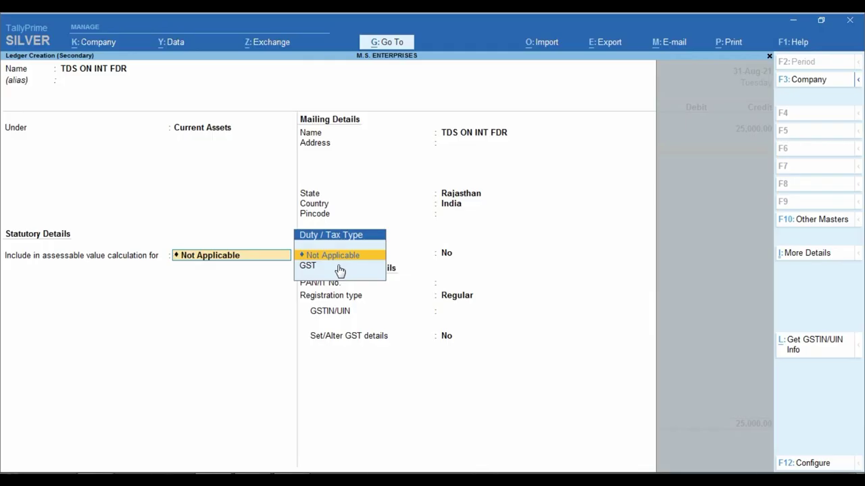
{"action": "key", "text": "Return"}
{"action": "key", "text": "Return"}
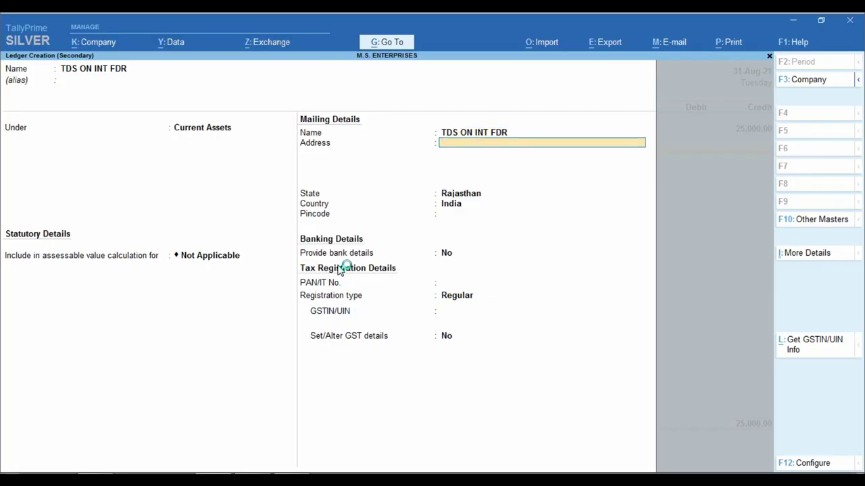
{"action": "key", "text": "ctrl+a"}
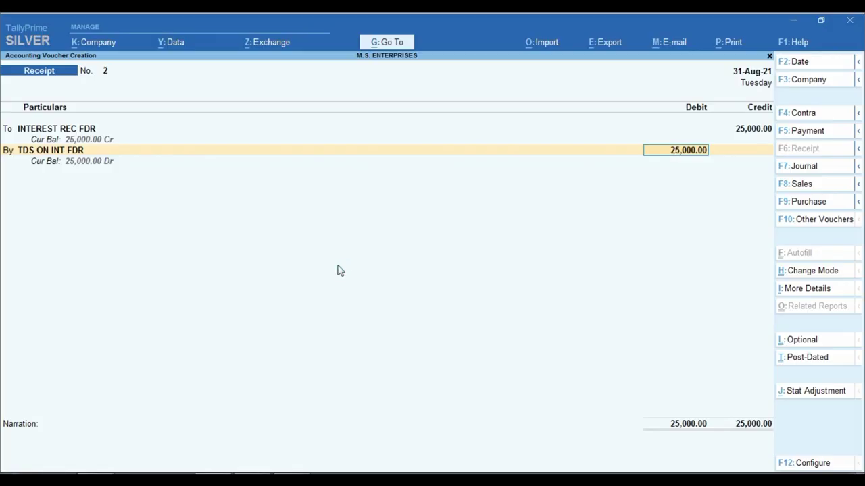
- Debit TDS ON INT FDR with 2500 and choose SBI BANK as the next debit ledger
{"action": "type", "text": "2500"}
{"action": "key", "text": "Return"}
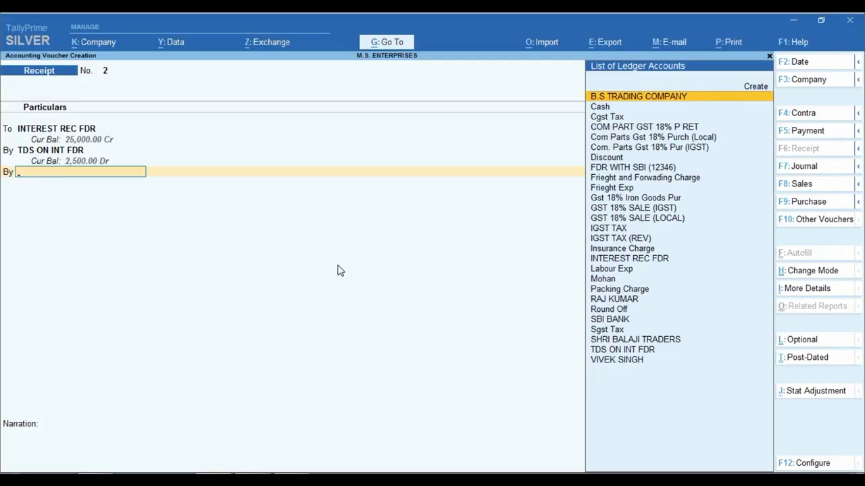
{"action": "type", "text": "SBI"}
{"action": "key", "text": "Return"}
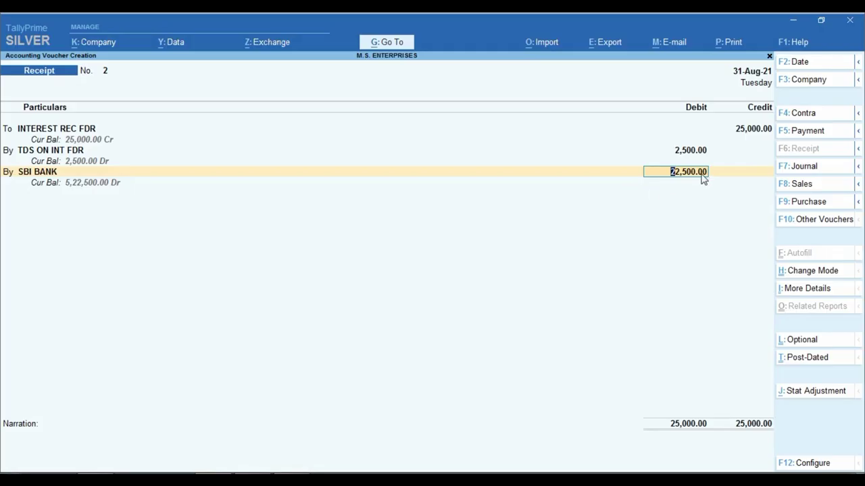
- Accept the 22500 debit for SBI BANK, enter FDR MATURE as the bank allocation remark, and save the receipt without narration
{"action": "key", "text": "Return"}
{"action": "key", "text": "Return"}
{"action": "key", "text": "Return"}
{"action": "key", "text": "Return"}
{"action": "key", "text": "Return"}
{"action": "key", "text": "Return"}
{"action": "key", "text": "Return"}
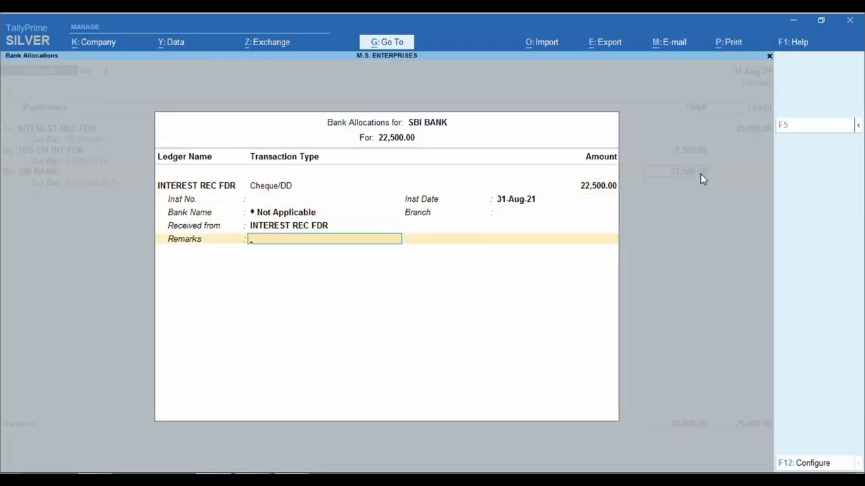
{"action": "type", "text": "FDR MATURE"}
{"action": "key", "text": "Return"}
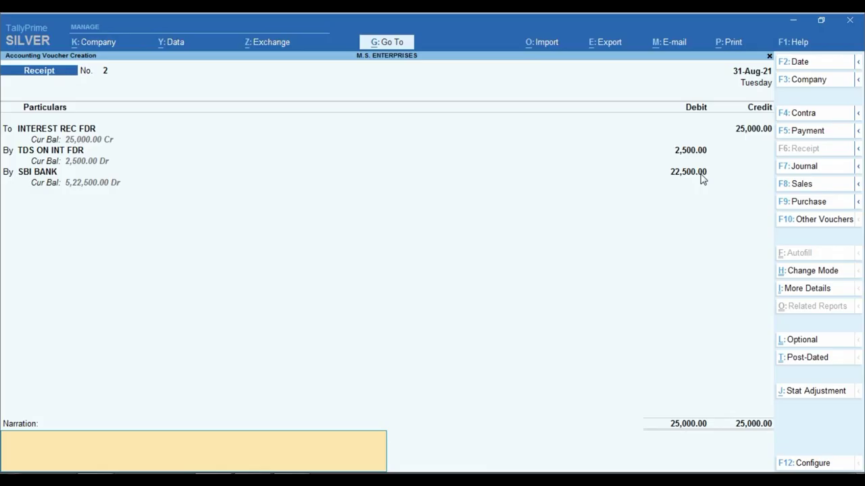
{"action": "key", "text": "Return"}
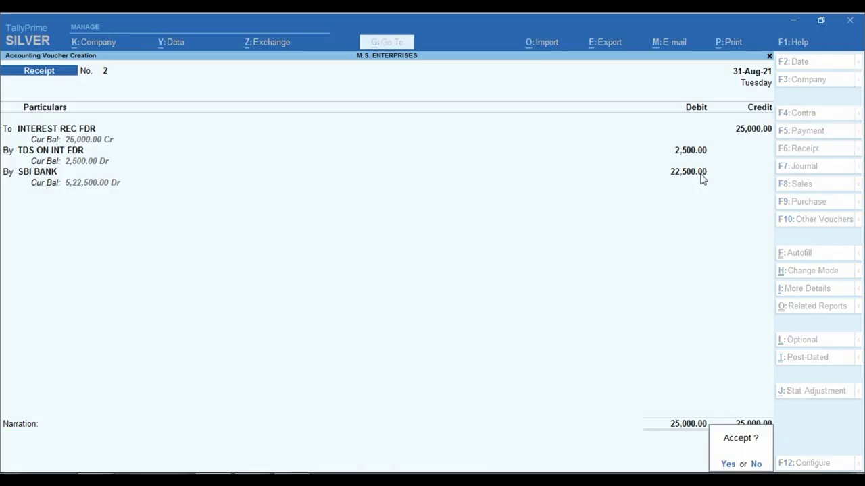
{"action": "key", "text": "y"}
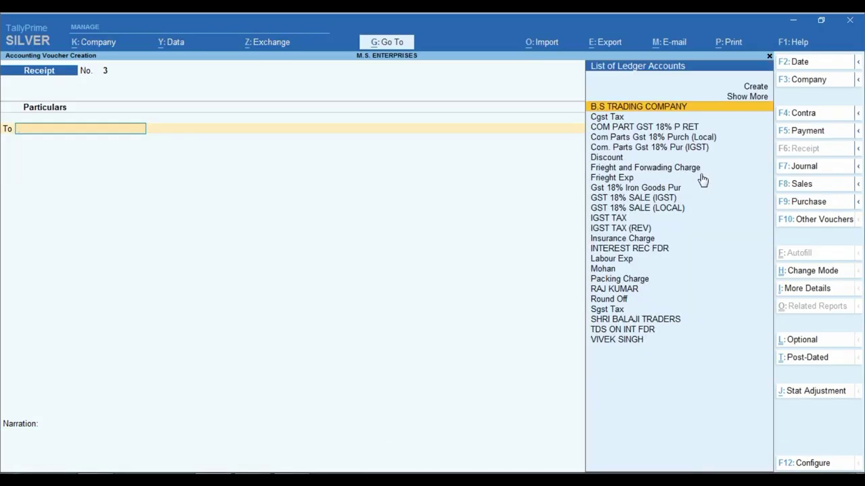
- Leave voucher entry, open the balance sheet in detailed view and drill into Bank Accounts
{"action": "key", "text": "Escape"}
{"action": "key", "text": "Escape"}
{"action": "key", "text": "Escape"}
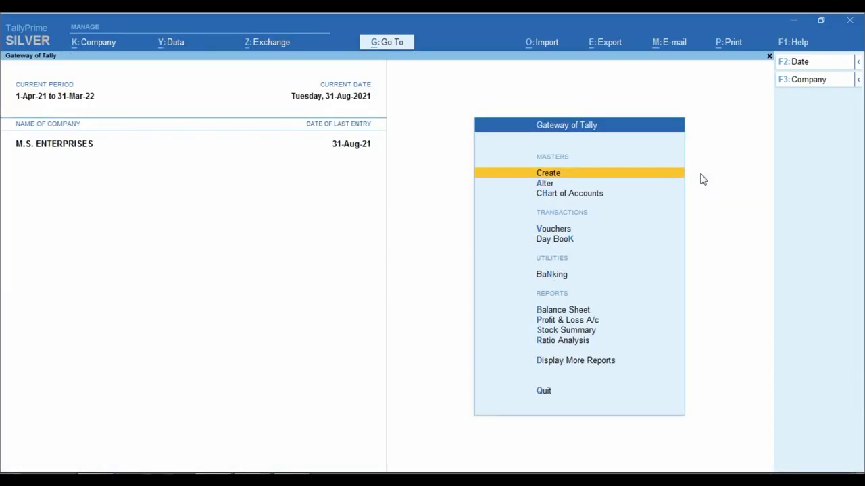
{"action": "key", "text": "b"}
{"action": "key", "text": "alt+F5"}
{"action": "key", "text": "Right"}
{"action": "key", "text": "Down"}
{"action": "key", "text": "Down"}
{"action": "key", "text": "Down"}
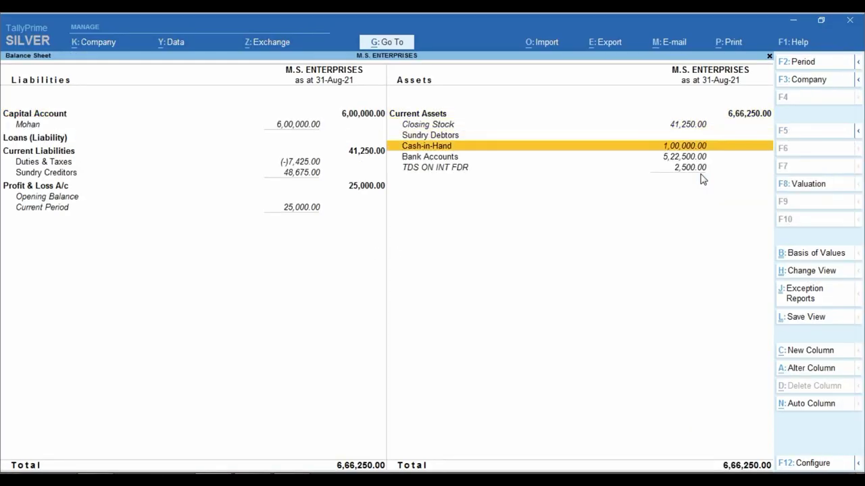
{"action": "key", "text": "Down"}
{"action": "key", "text": "Return"}
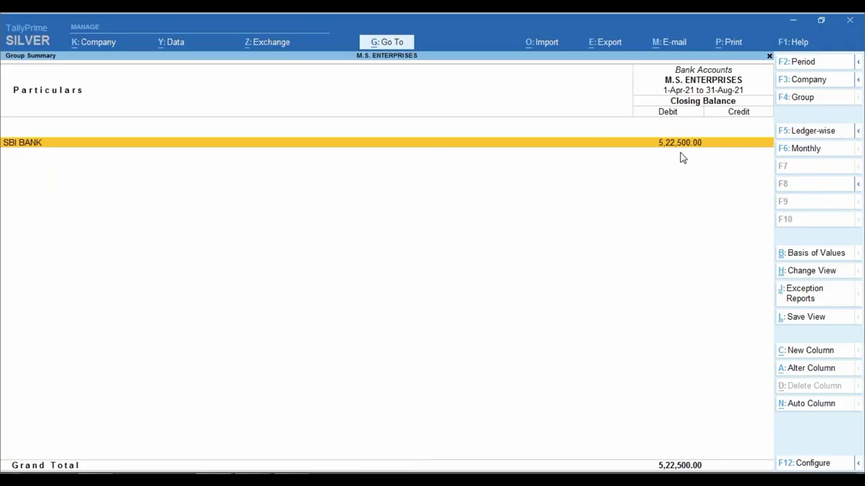
- Compare SBI BANK's closing balance with the closing balance in the Excel bank account table
{"action": "key", "text": "ctrl"}
{"action": "mouse_move", "coordinate": [611, 108]}
{"action": "left_mouse_down"}
{"action": "mouse_move", "coordinate": [625, 137]}
{"action": "mouse_move", "coordinate": [758, 164]}
{"action": "left_mouse_up"}
{"action": "key", "text": "alt+Tab"}
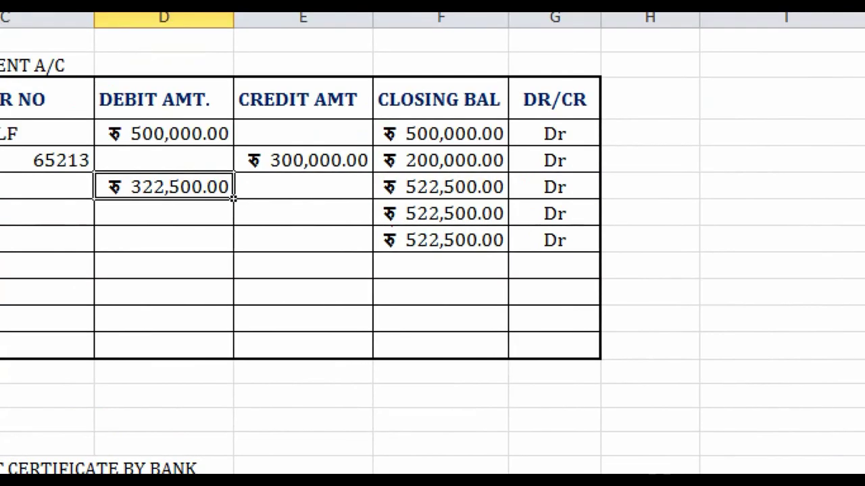
{"action": "left_click", "coordinate": [393, 213]}
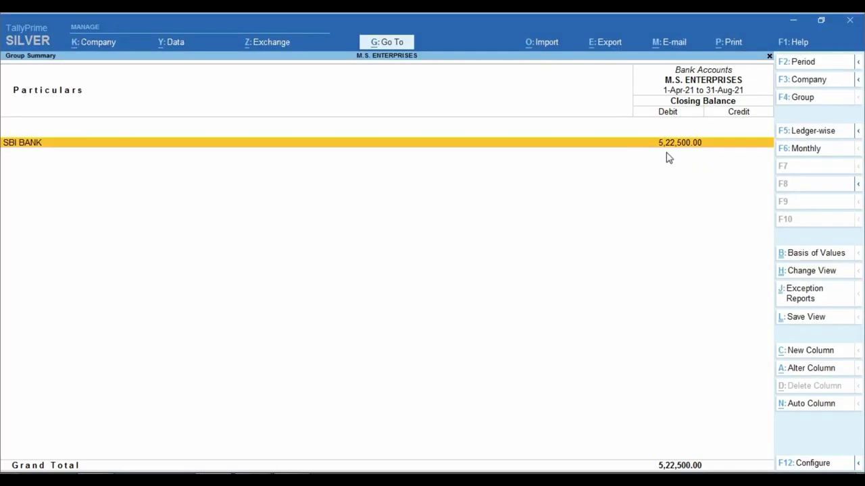
- Check the TDS ON INT FDR entry under Current Assets in TallyPrime's balance sheet and return to the Gateway of Tally
{"action": "key", "text": "Escape"}
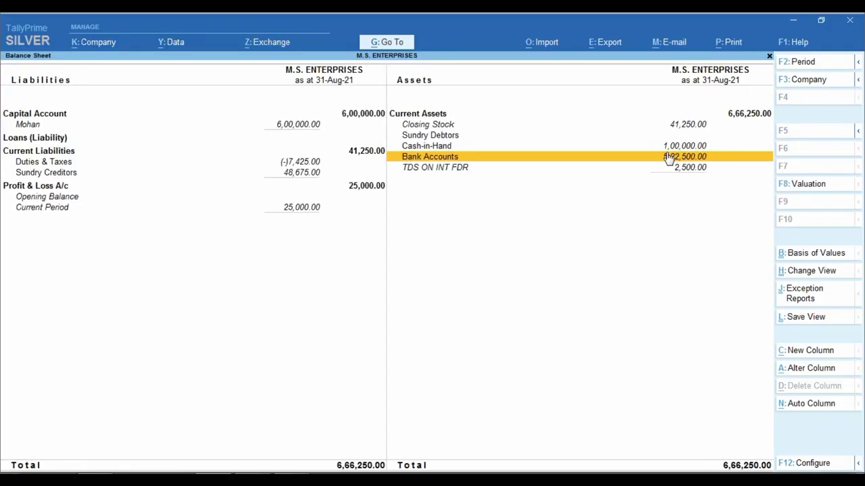
{"action": "key", "text": "Down"}
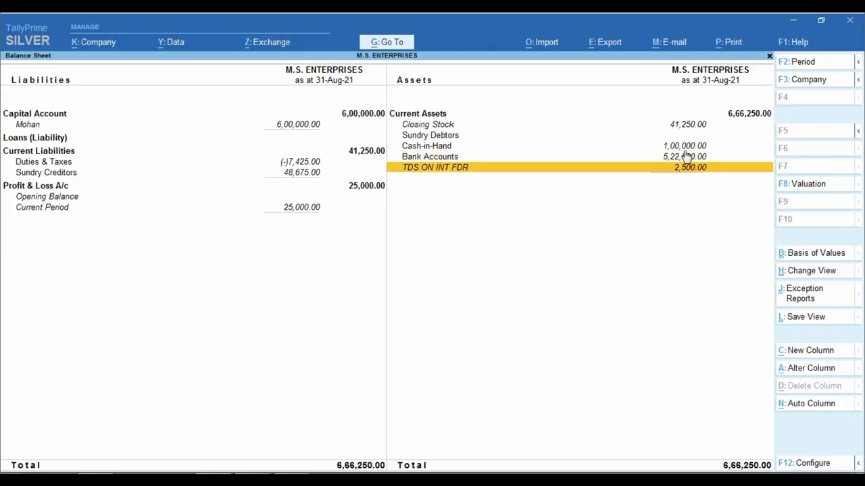
{"action": "key", "text": "ctrl"}
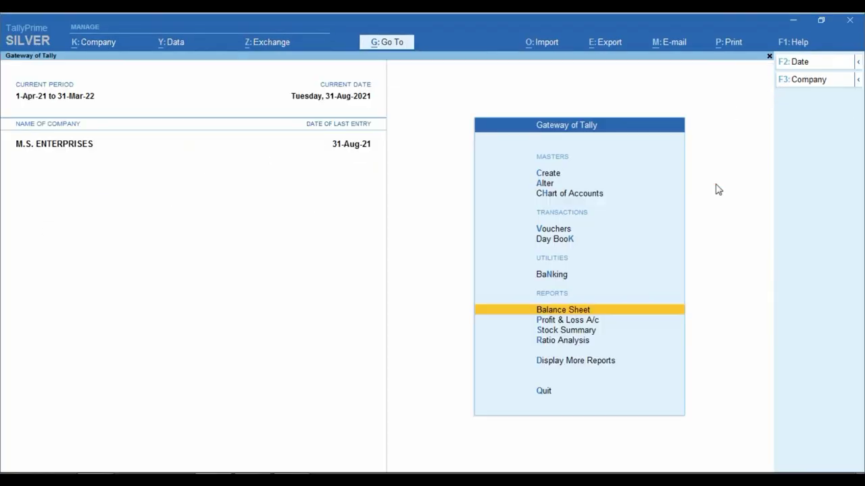
{"action": "key", "text": "Escape"}
{"action": "key", "text": "Escape"}
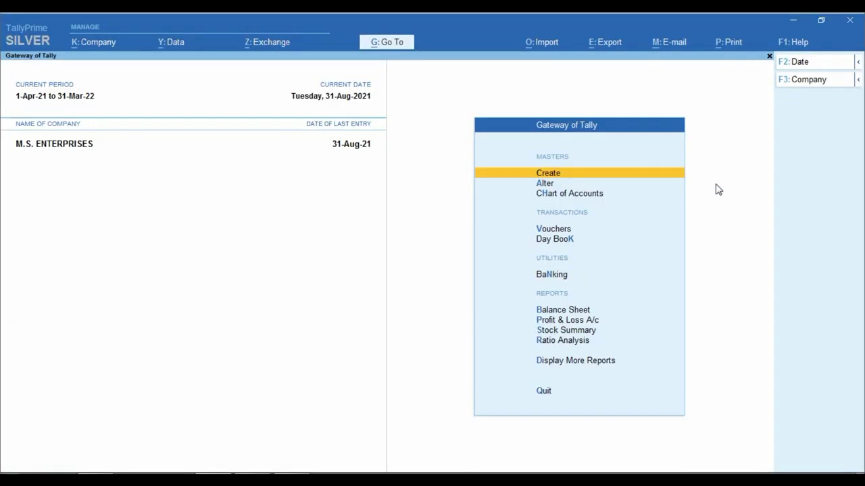
- Open the detailed Profit & Loss account, check INTEREST REC FDR under Indirect Incomes, and close the report
{"action": "key", "text": "p"}
{"action": "key", "text": "alt+F5"}
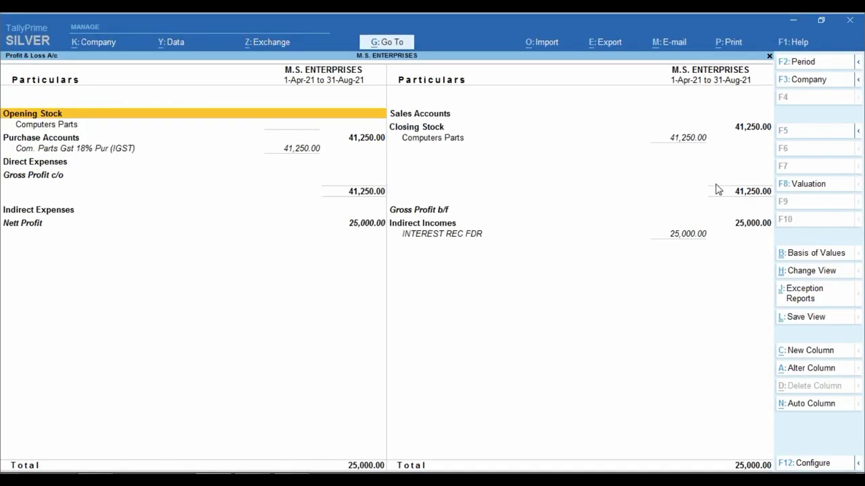
{"action": "left_click", "coordinate": [551, 238]}
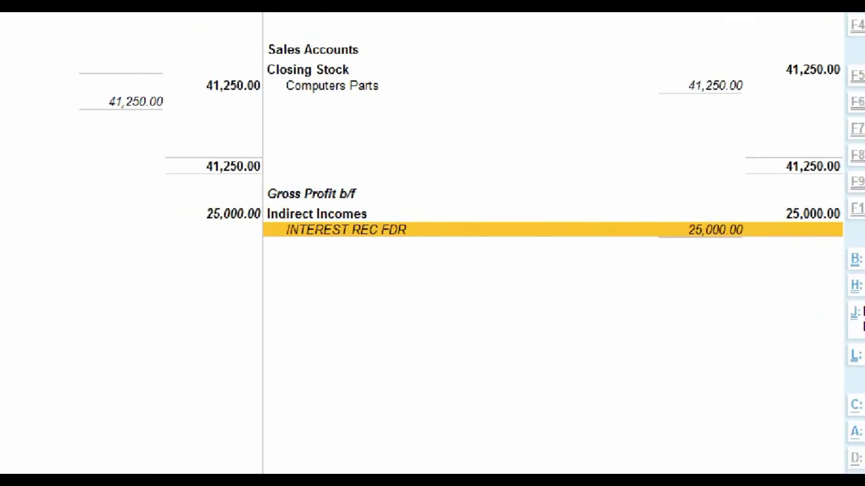
{"action": "left_click_drag", "start_coordinate": [650, 199], "coordinate": [693, 219]}
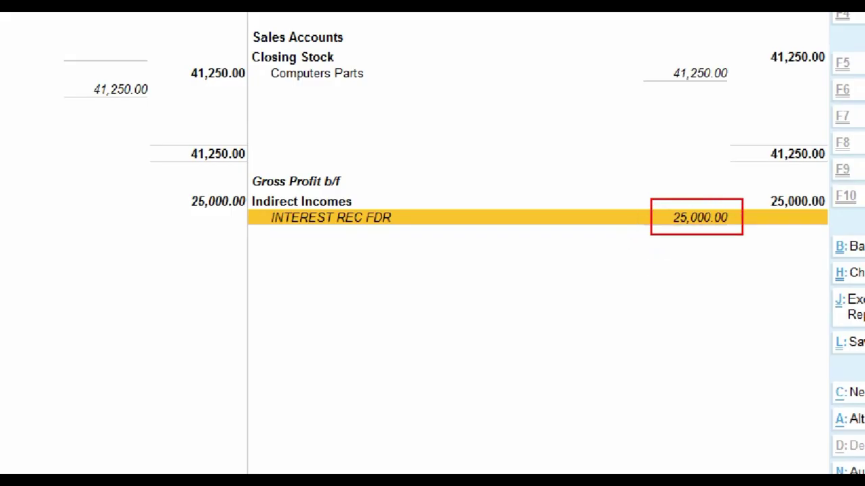
{"action": "key", "text": "Escape"}
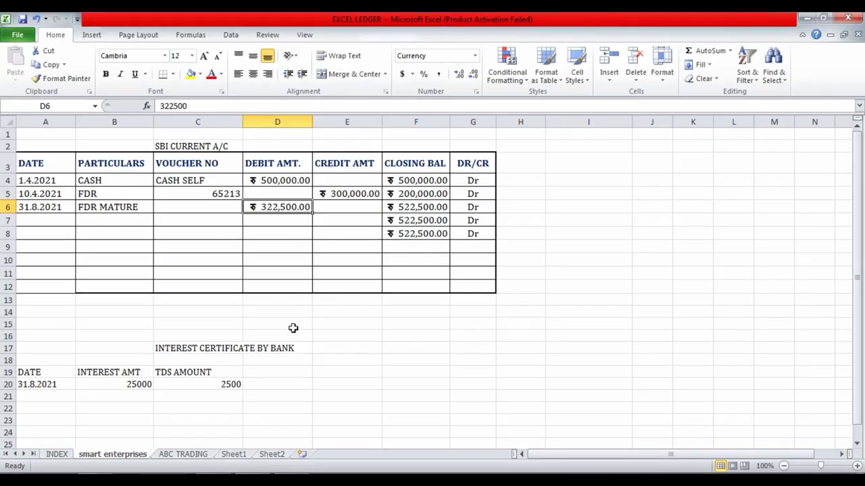
- In the Excel SBI CURRENT A/C table, set D6 to 300000, D7 to 25000 and E8 to 2500
{"action": "left_click", "coordinate": [277, 207]}
{"action": "type", "text": "300000"}
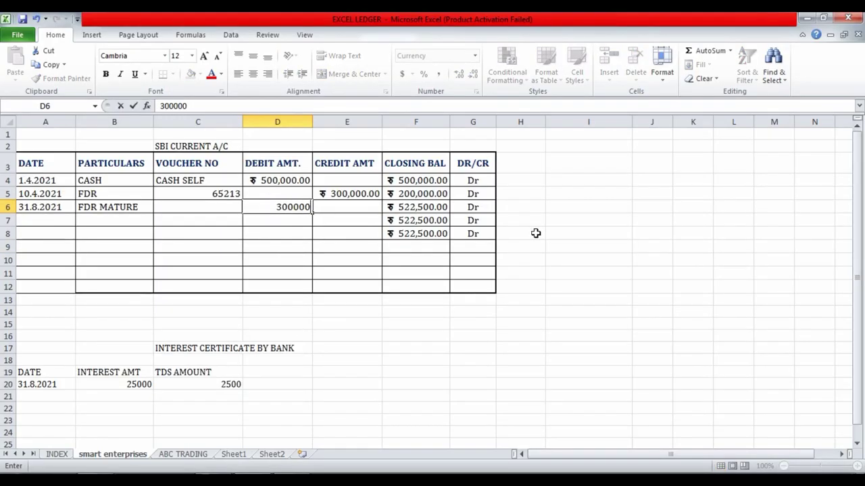
{"action": "key", "text": "Return"}
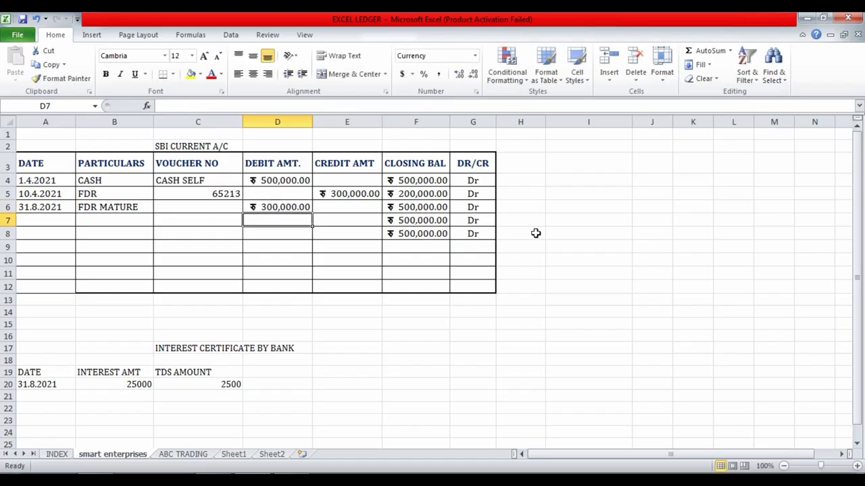
{"action": "type", "text": "25000"}
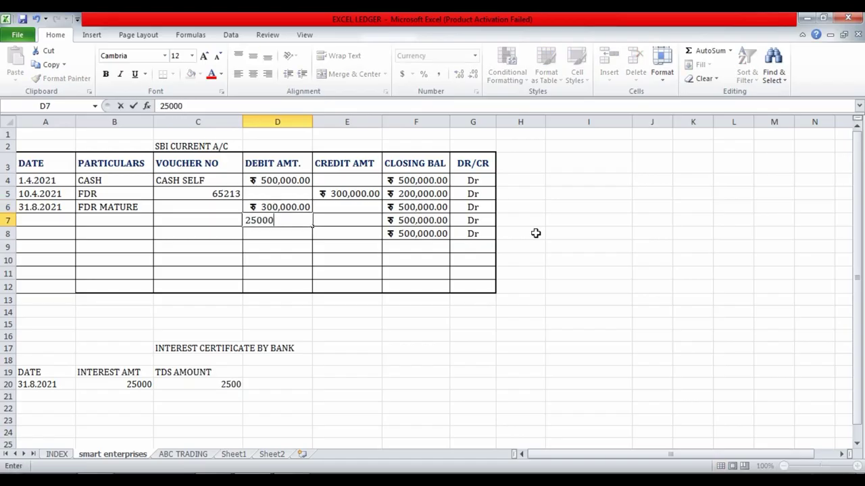
{"action": "key", "text": "Return"}
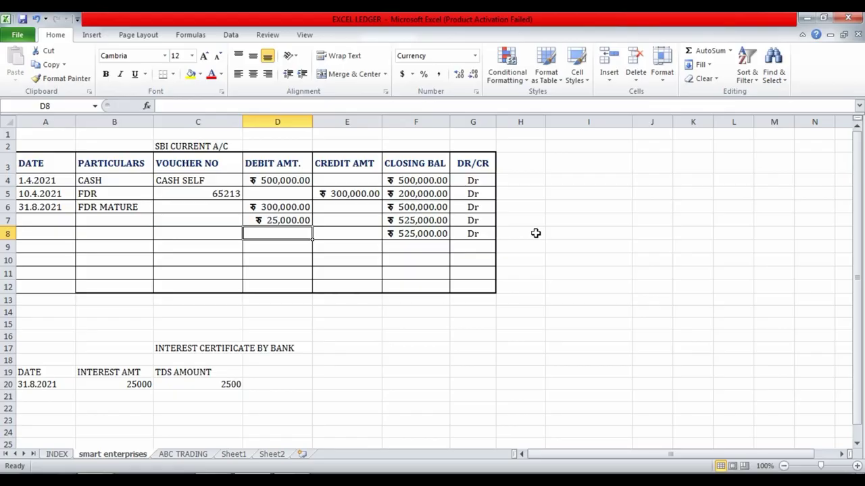
{"action": "key", "text": "Right"}
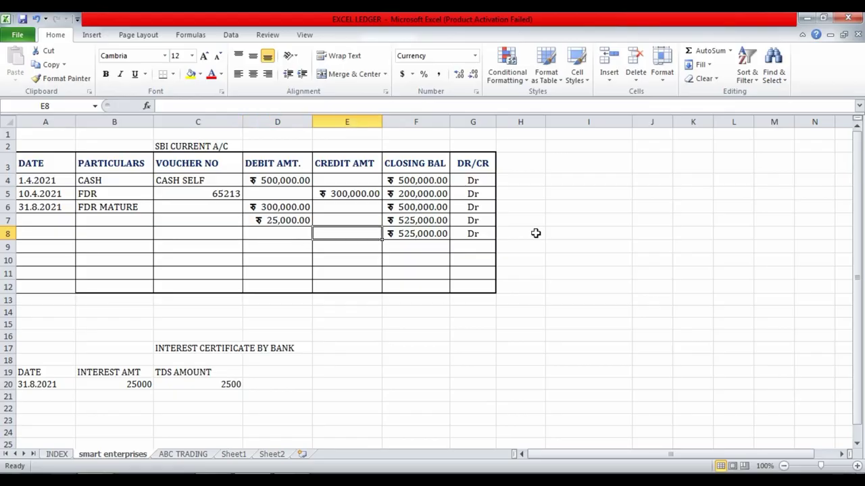
{"action": "type", "text": "2500"}
{"action": "key", "text": "Return"}
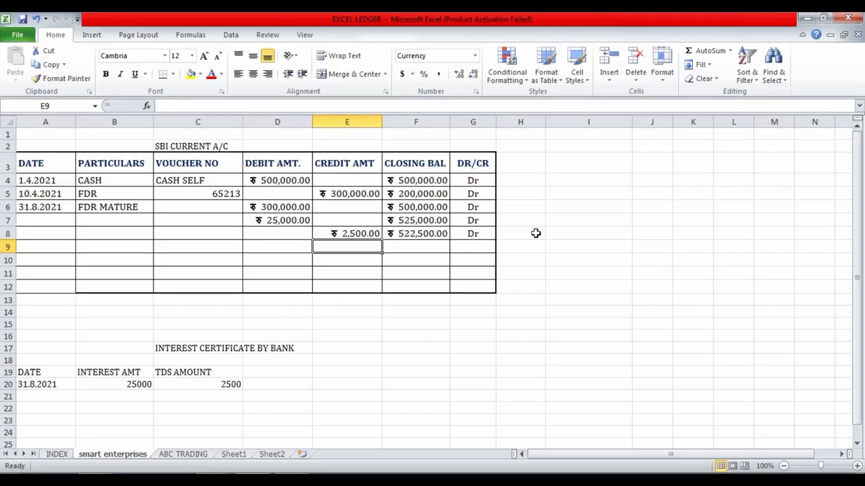
- Examine the interest and TDS amounts on the bank's interest certificate and switch back to TallyPrime
{"action": "key", "text": "Up"}
{"action": "key", "text": "Up"}
{"action": "key", "text": "Left"}
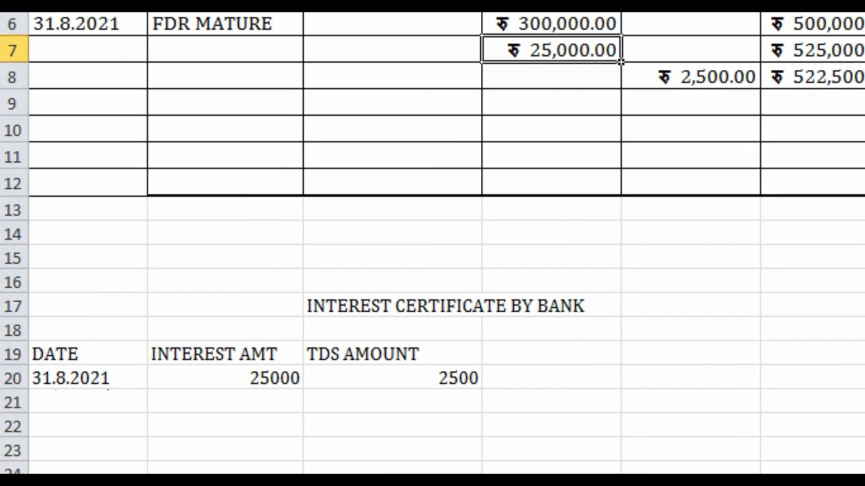
{"action": "mouse_move", "coordinate": [41, 284]}
{"action": "left_mouse_down"}
{"action": "mouse_move", "coordinate": [116, 432]}
{"action": "mouse_move", "coordinate": [653, 376]}
{"action": "mouse_move", "coordinate": [276, 210]}
{"action": "mouse_move", "coordinate": [1, 285]}
{"action": "left_mouse_up"}
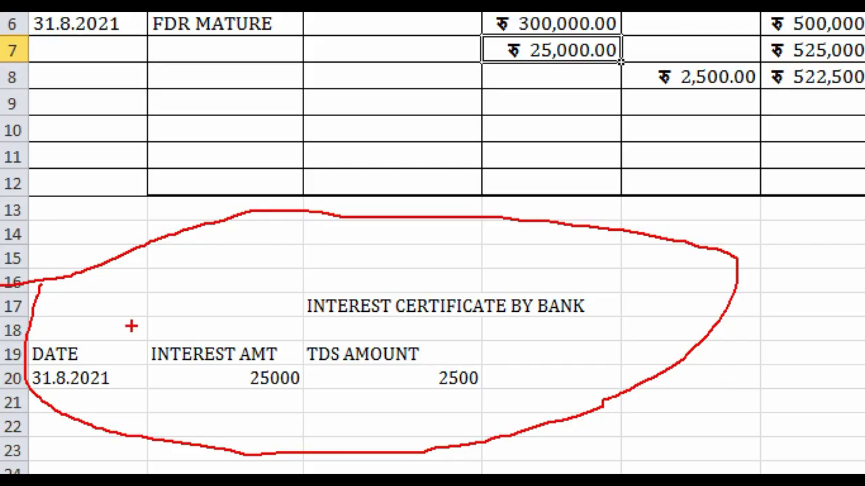
{"action": "left_click_drag", "start_coordinate": [129, 325], "coordinate": [320, 426]}
{"action": "mouse_move", "coordinate": [302, 319]}
{"action": "left_mouse_down"}
{"action": "mouse_move", "coordinate": [334, 383]}
{"action": "mouse_move", "coordinate": [504, 422]}
{"action": "left_mouse_up"}
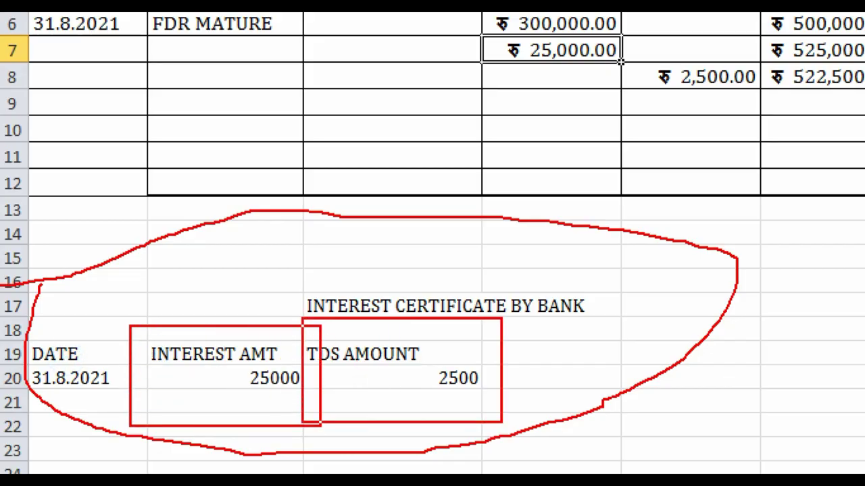
{"action": "key", "text": "Escape"}
{"action": "key", "text": "alt+Tab"}
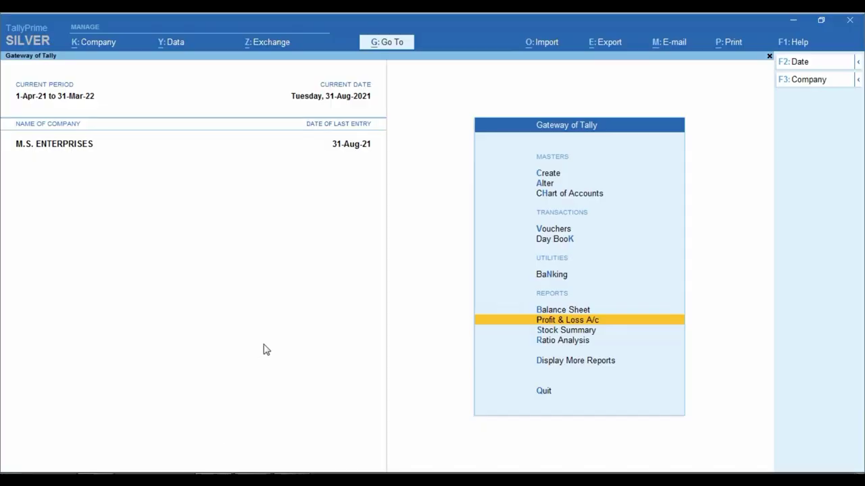